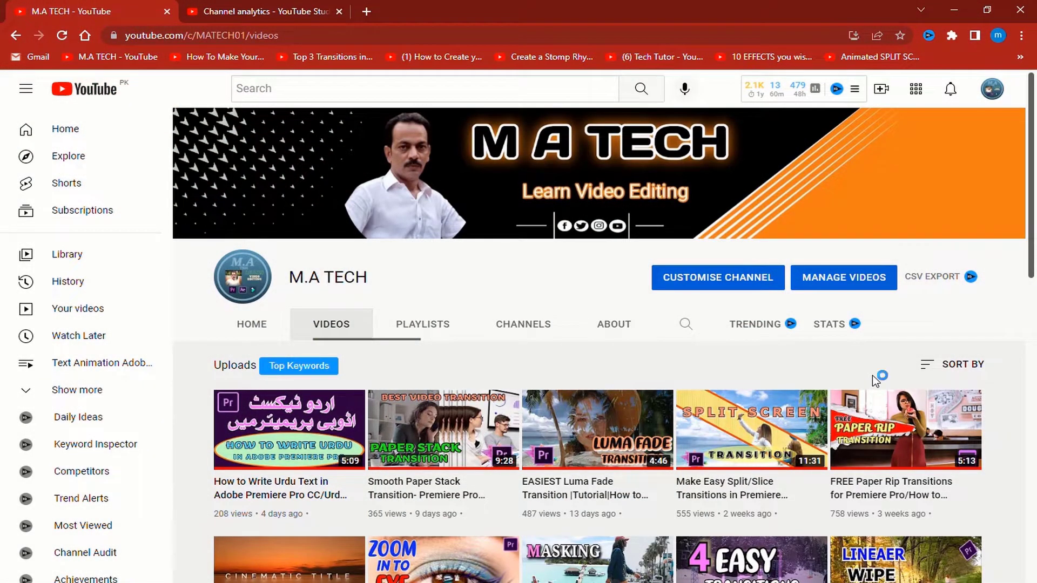
- Scrub the light-leak footage to find a bright section and mark a 00:00:02:10 stretch
scroll(875, 381, down, 5)
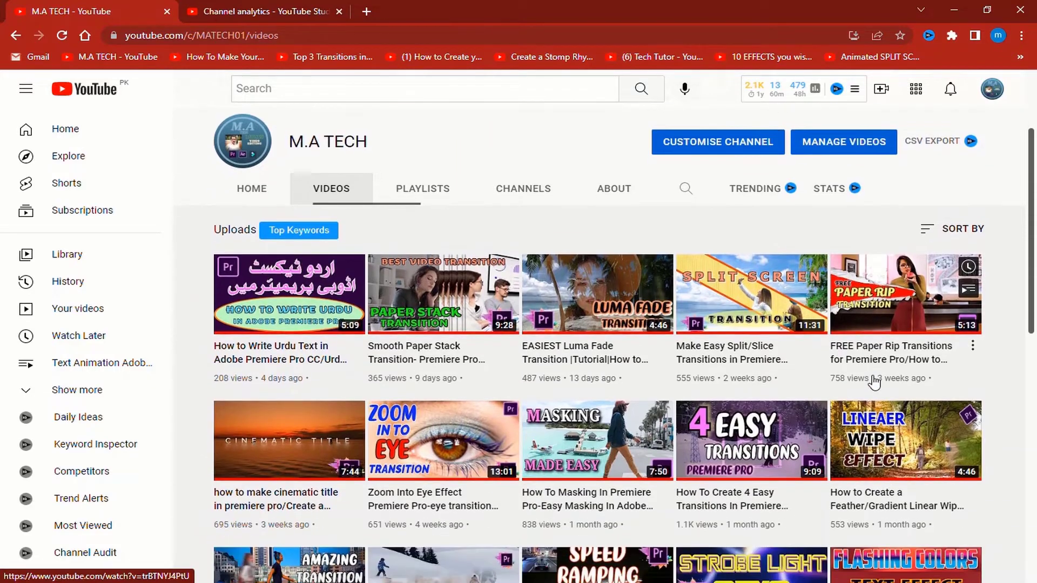
scroll(875, 382, down, 3)
scroll(875, 382, down, 1)
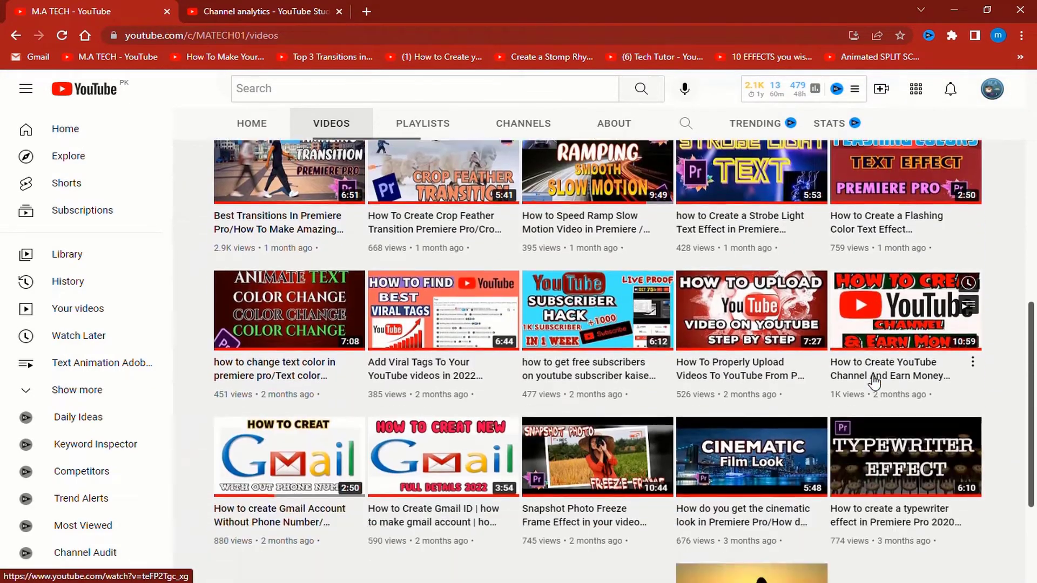
scroll(875, 381, down, 3)
scroll(875, 381, down, 1)
scroll(875, 381, down, 1)
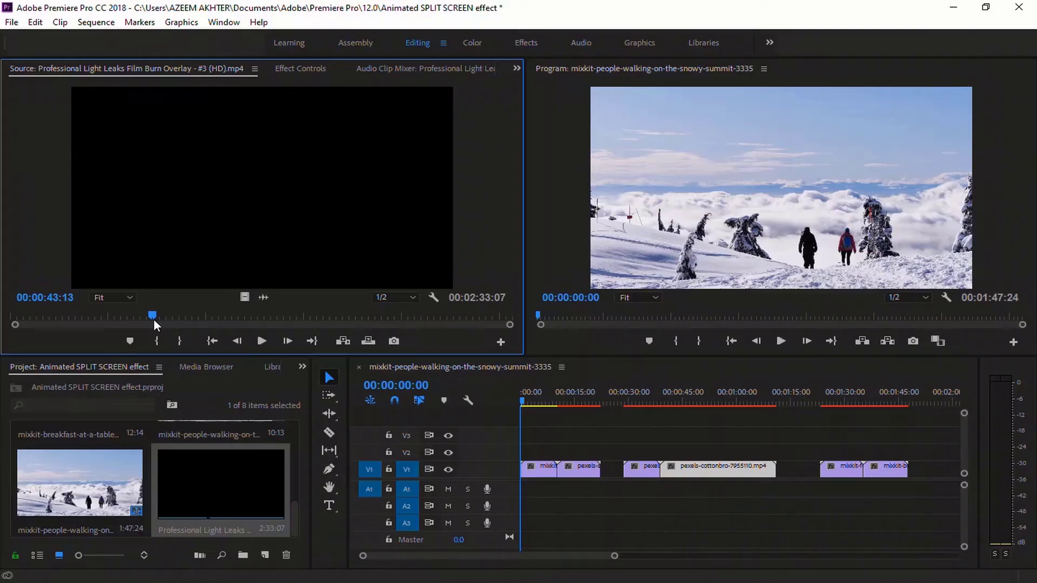
drag(154, 319, 164, 316)
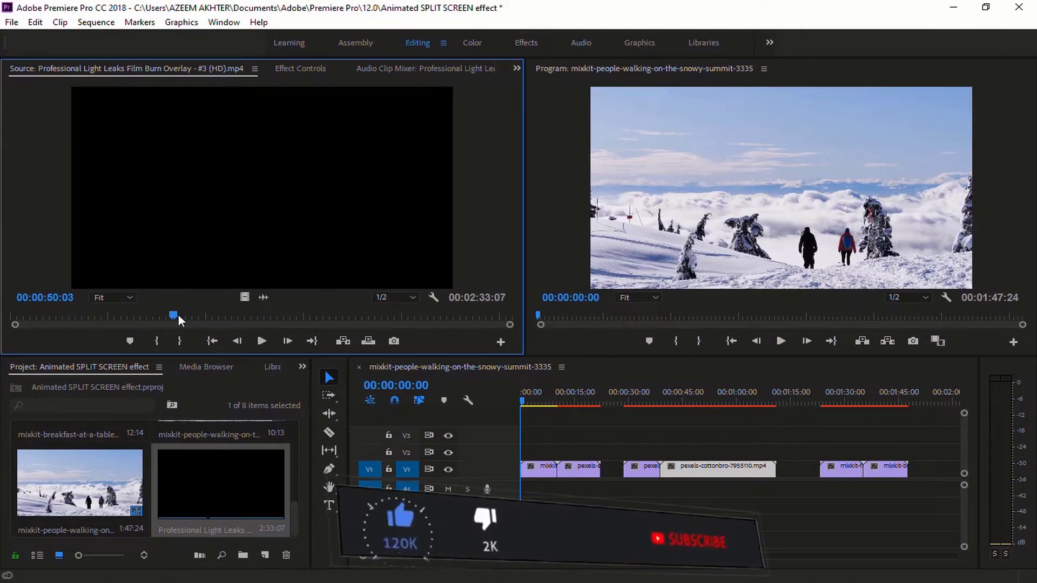
drag(164, 315, 181, 323)
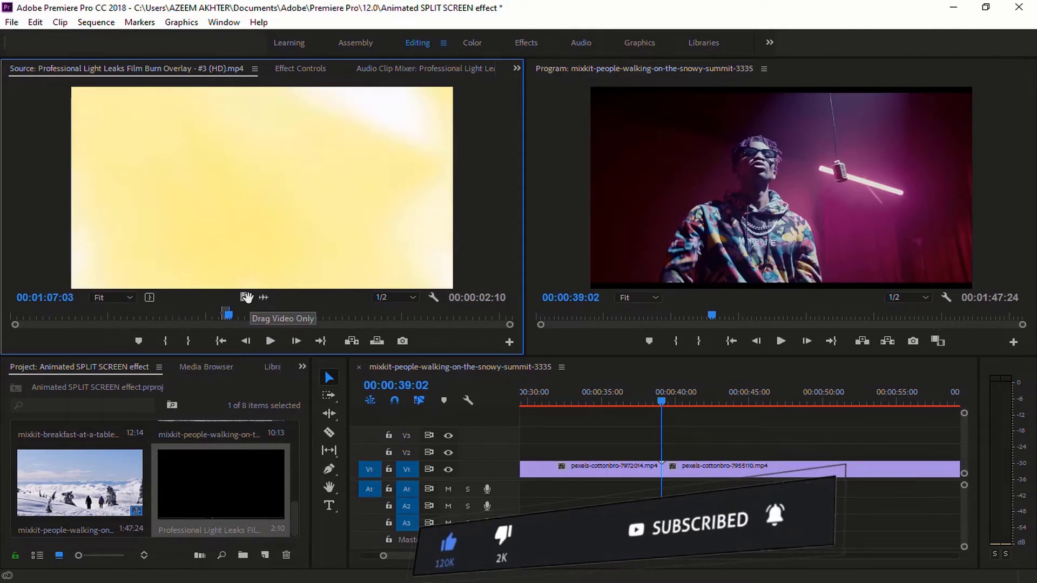
- Place the light-leak video on V2 above the cut near 39 seconds and scale it to frame size
drag(245, 298, 656, 455)
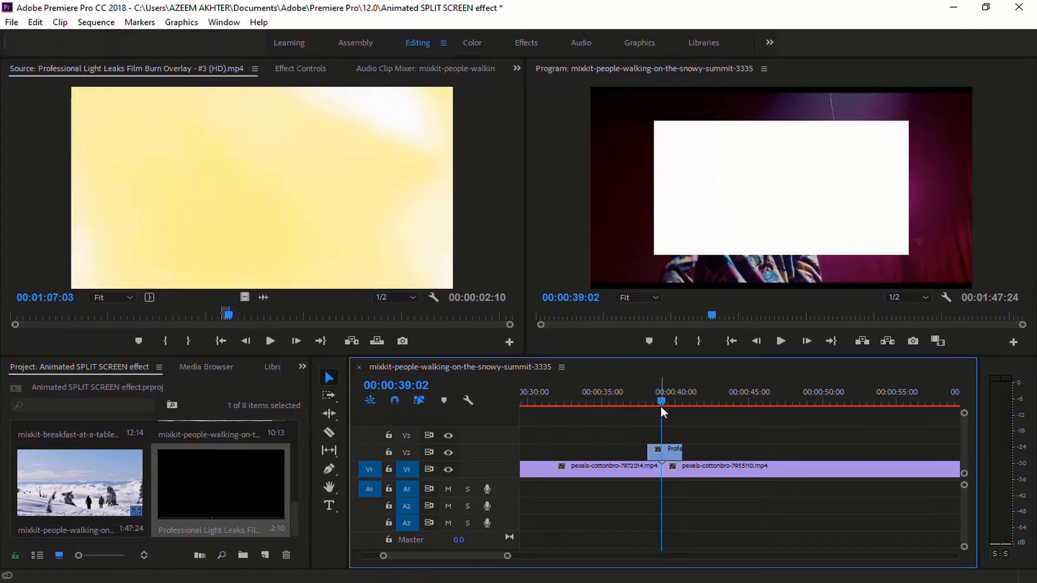
drag(508, 558, 480, 561)
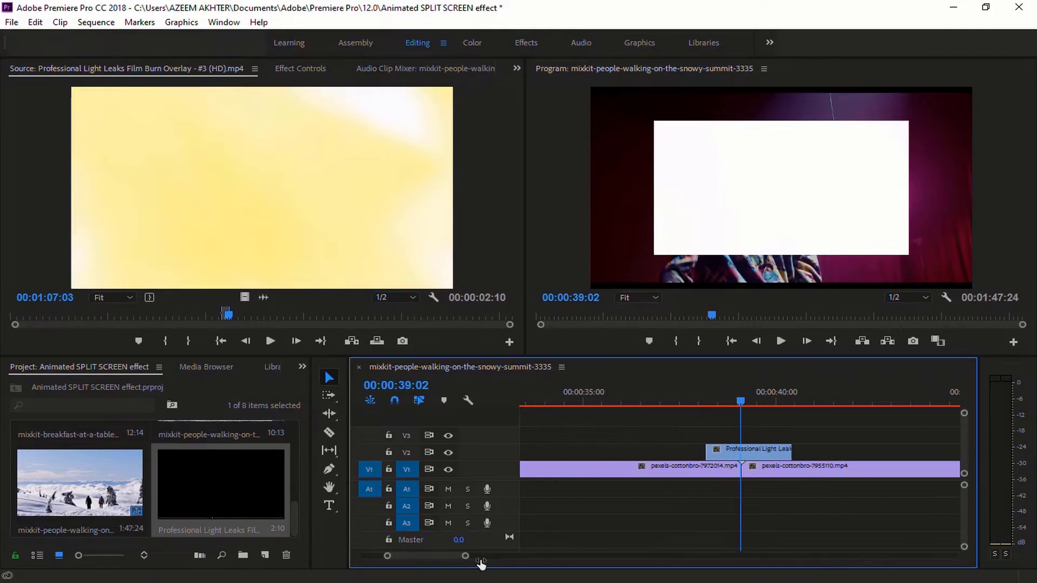
right_click(799, 458)
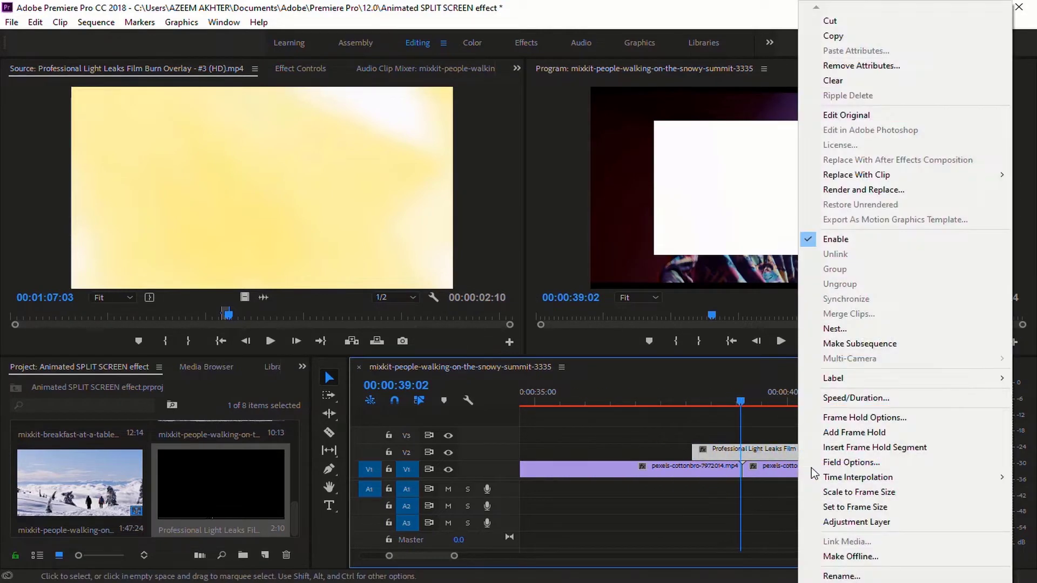
click(851, 492)
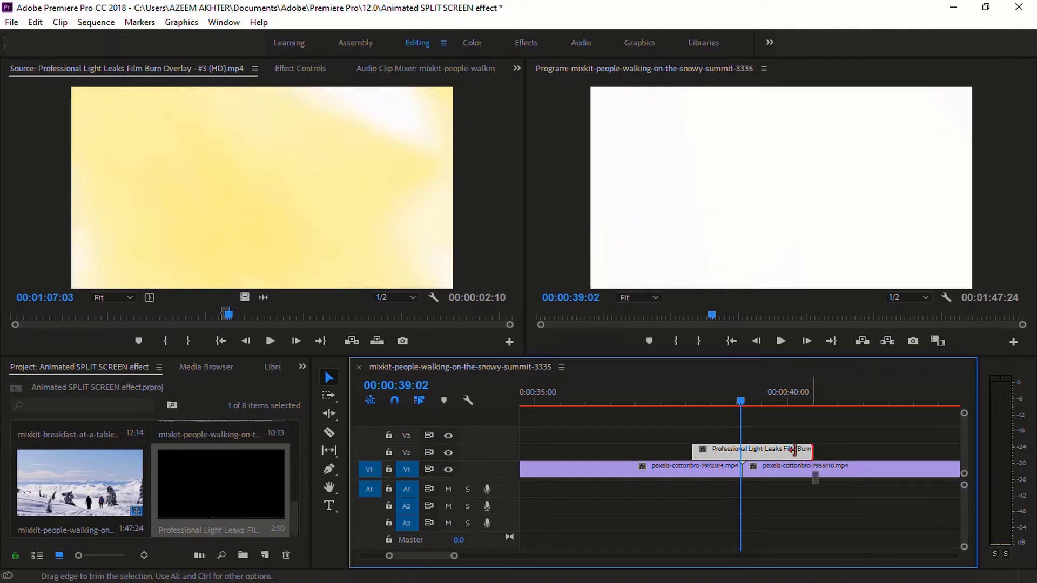
- Trim the light-leak clip's edges so it straddles the cut
drag(794, 450, 772, 450)
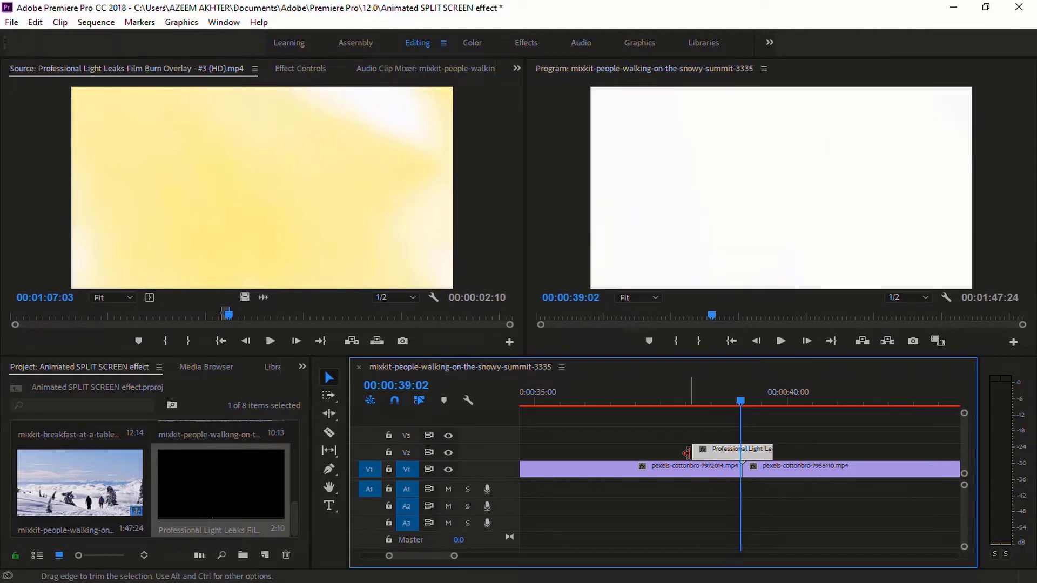
drag(722, 452, 803, 451)
key(=)
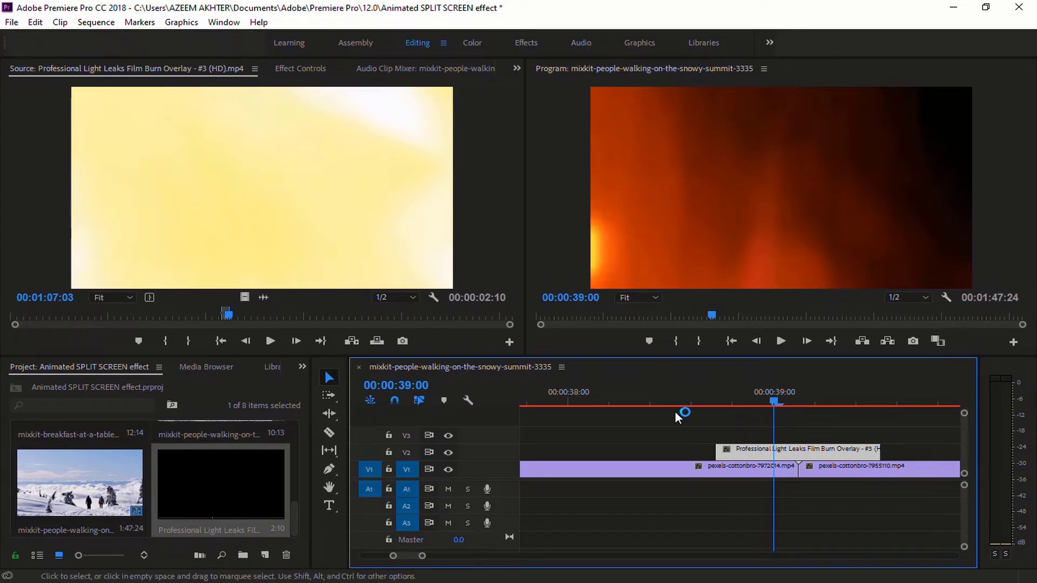
- Set the light-leak clip's Opacity blend mode to Screen
click(296, 69)
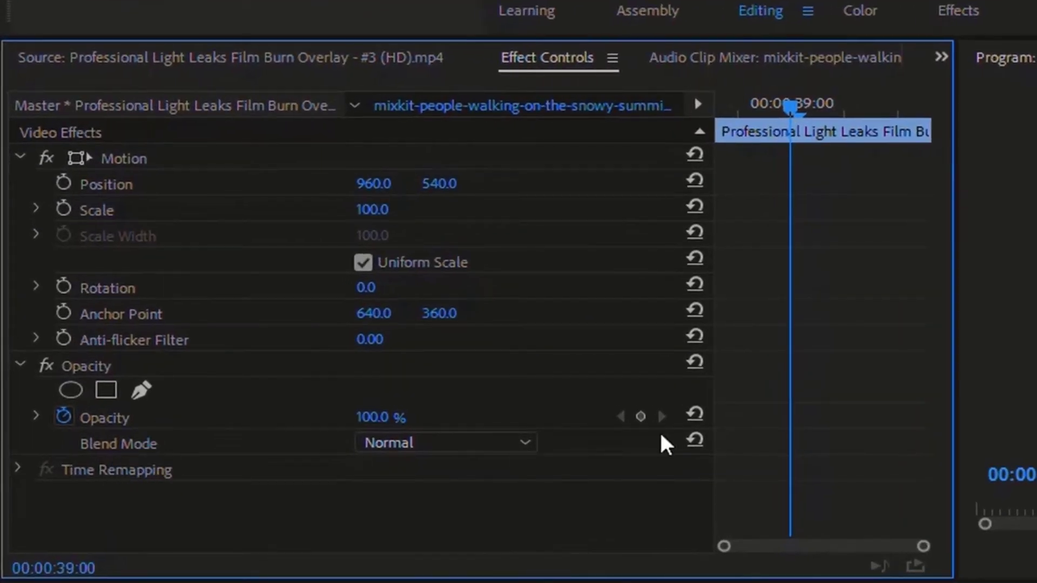
click(533, 440)
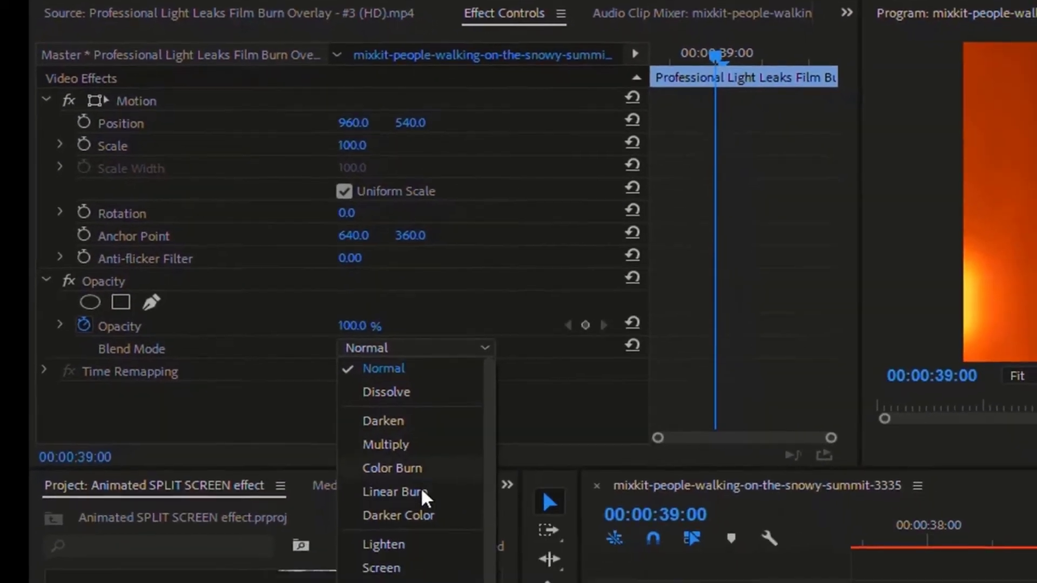
click(385, 518)
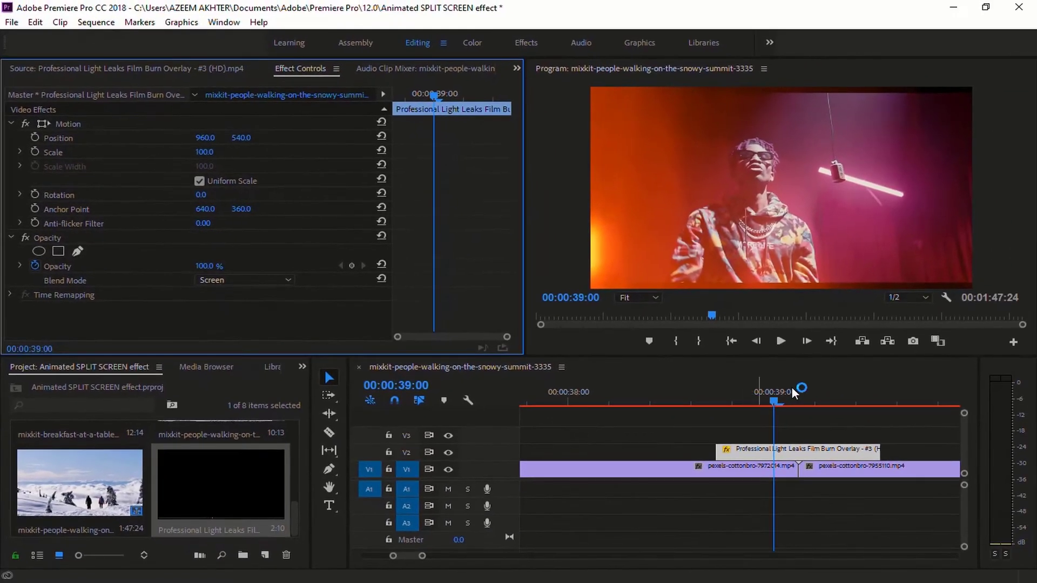
- Play back the Screen-blended overlay from just before the cut
drag(775, 409, 672, 411)
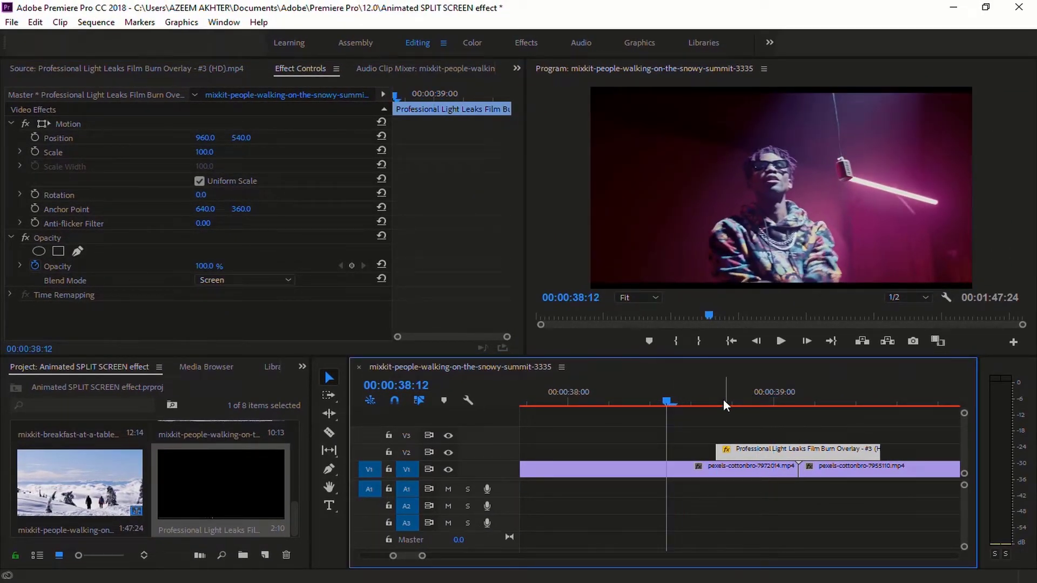
drag(425, 564, 452, 565)
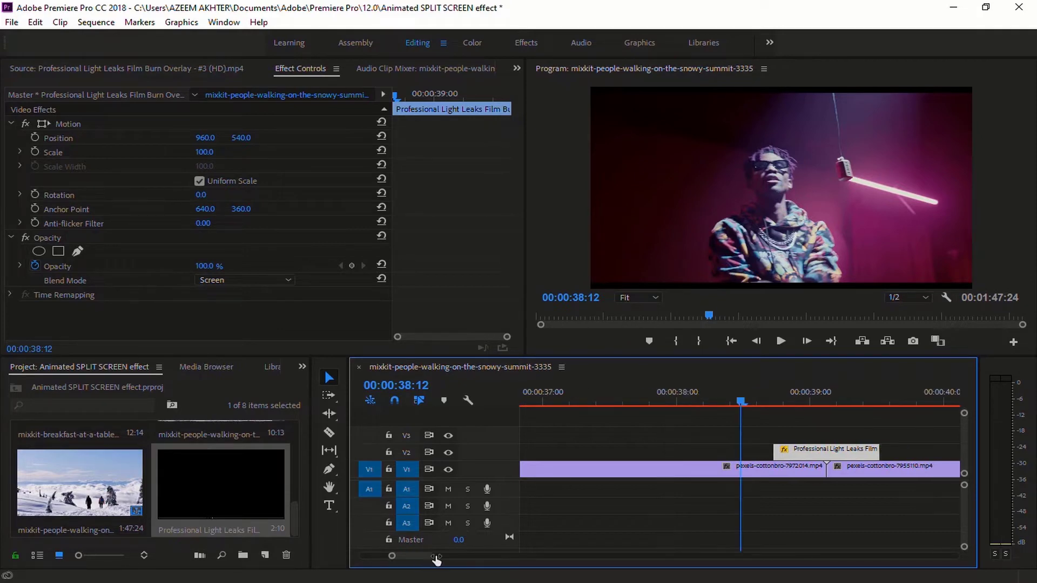
key(space)
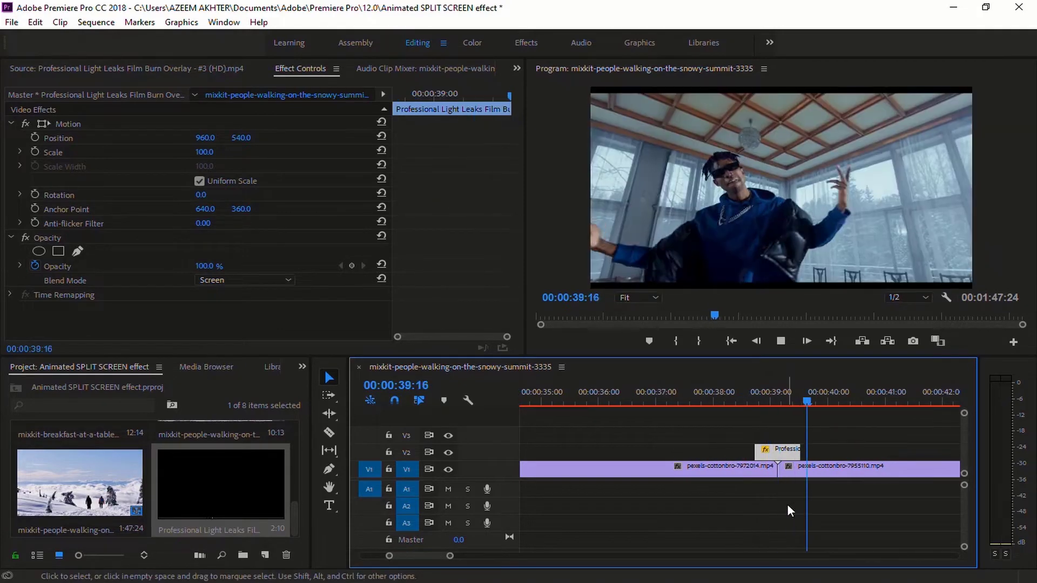
key(space)
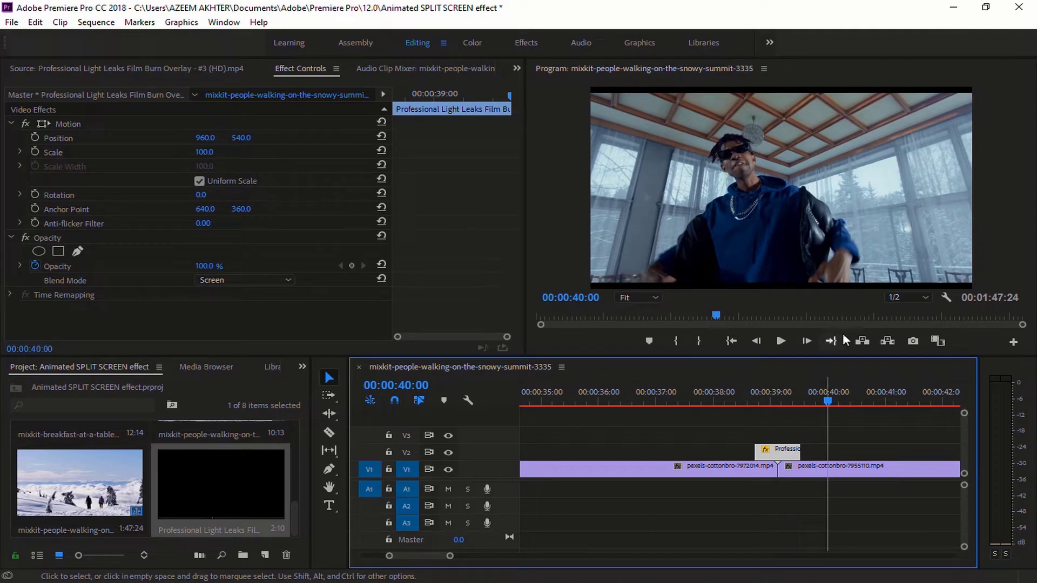
click(727, 406)
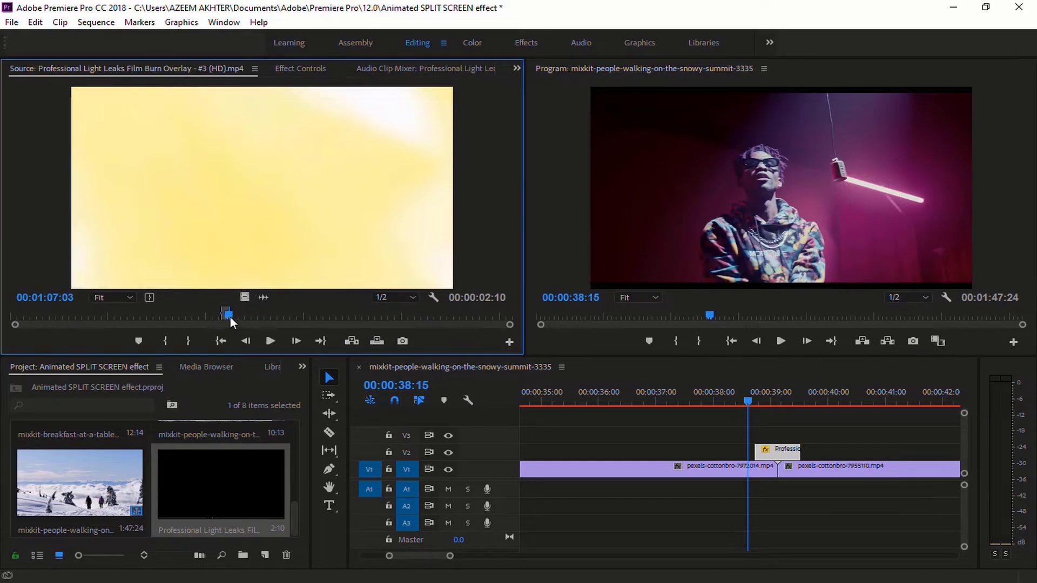
- Preview the light-leak transition, then Alt-drag a copy of the overlay to the cut near 10 seconds
drag(230, 322, 275, 321)
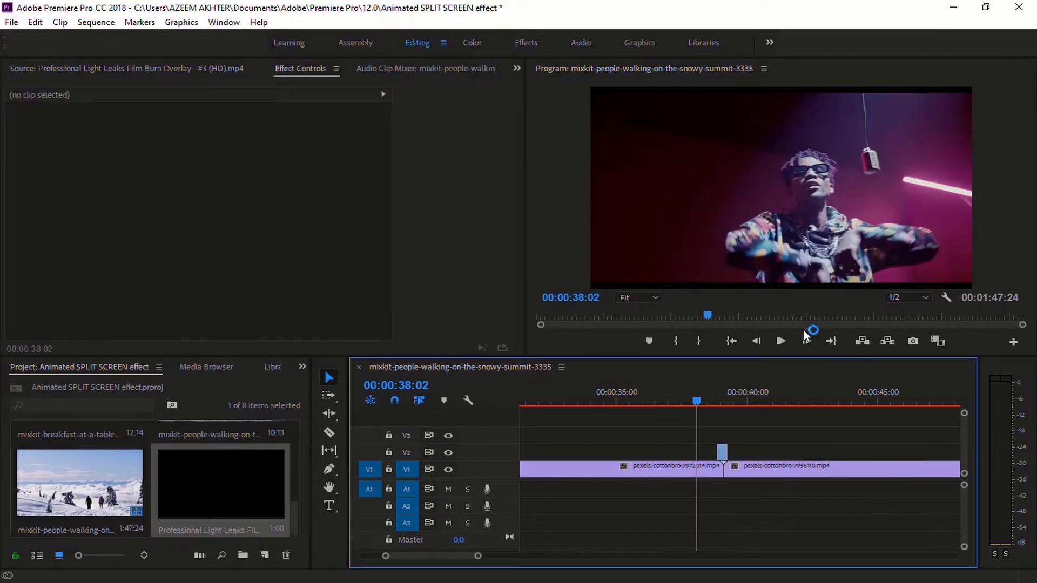
click(779, 346)
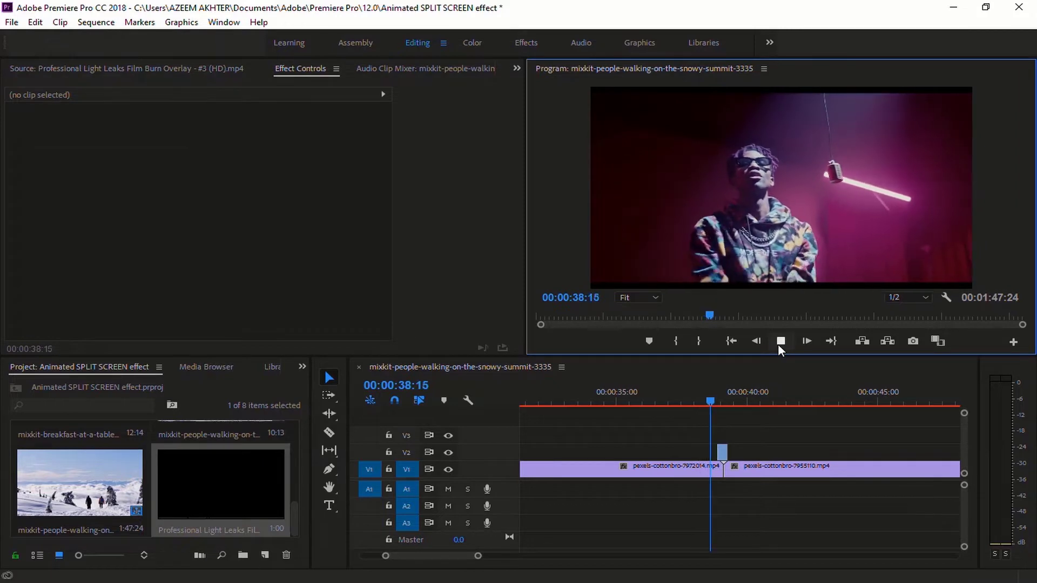
click(779, 348)
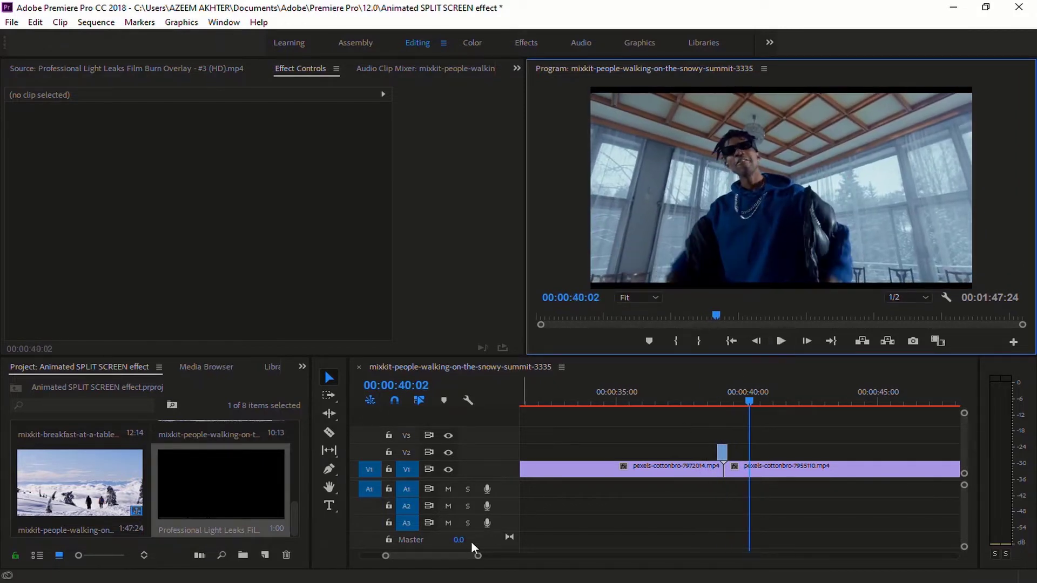
drag(478, 557, 578, 557)
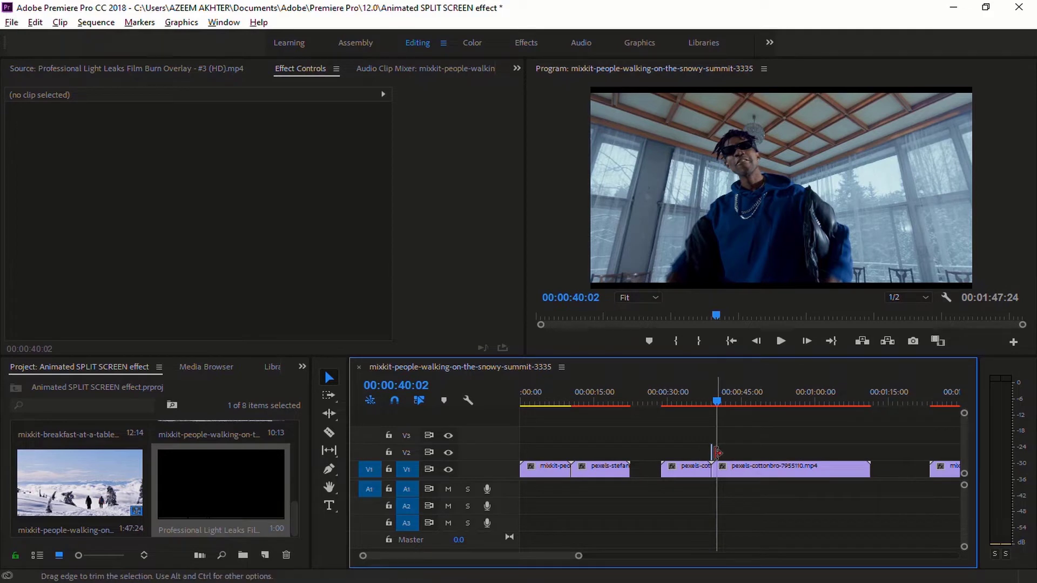
drag(712, 459, 569, 456)
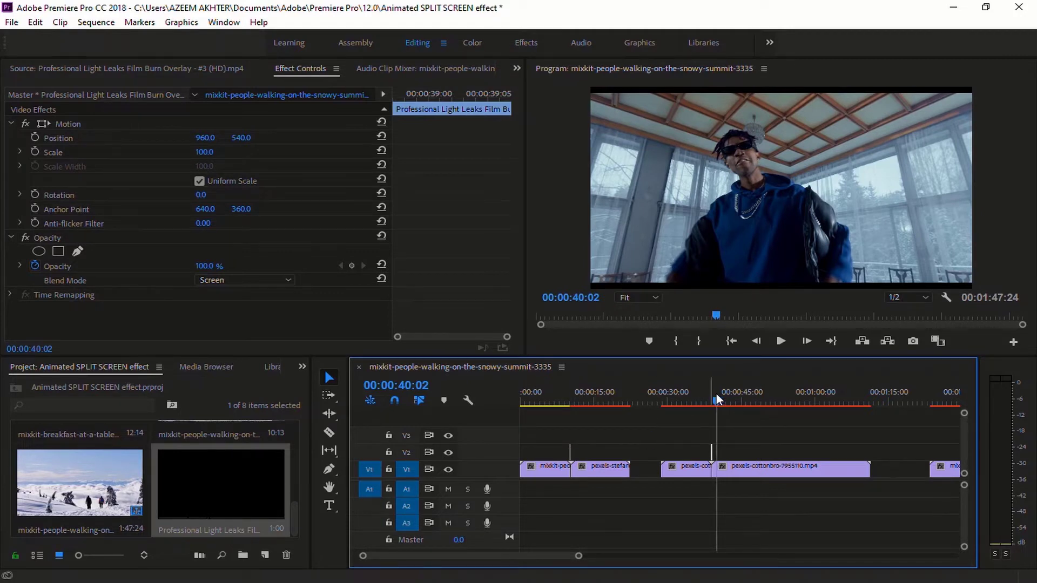
- Move the copied light-leak clip on V2 so it sits over the cut near 10 seconds
drag(711, 407, 572, 426)
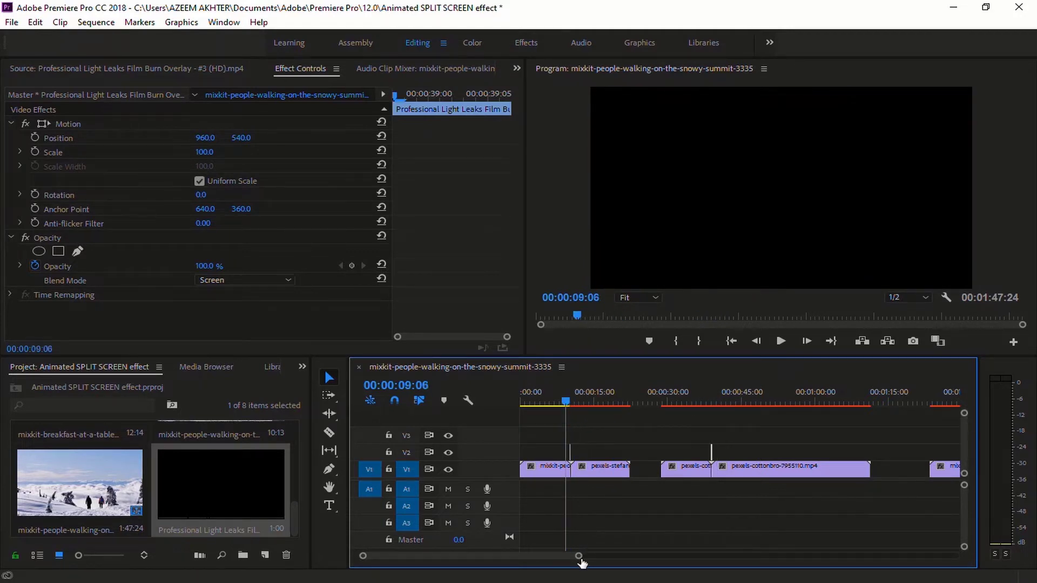
drag(578, 556, 527, 565)
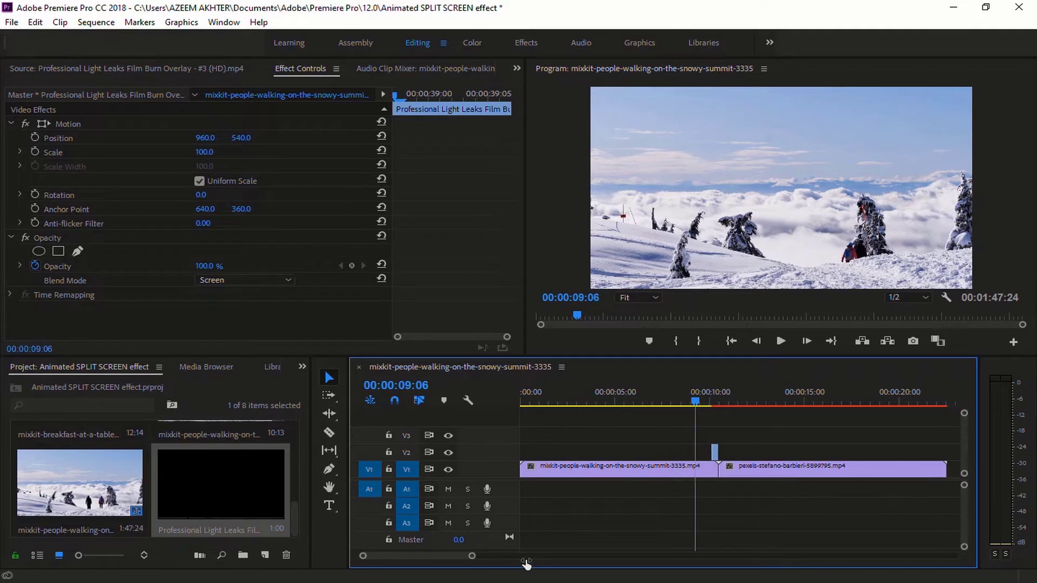
drag(757, 458, 765, 454)
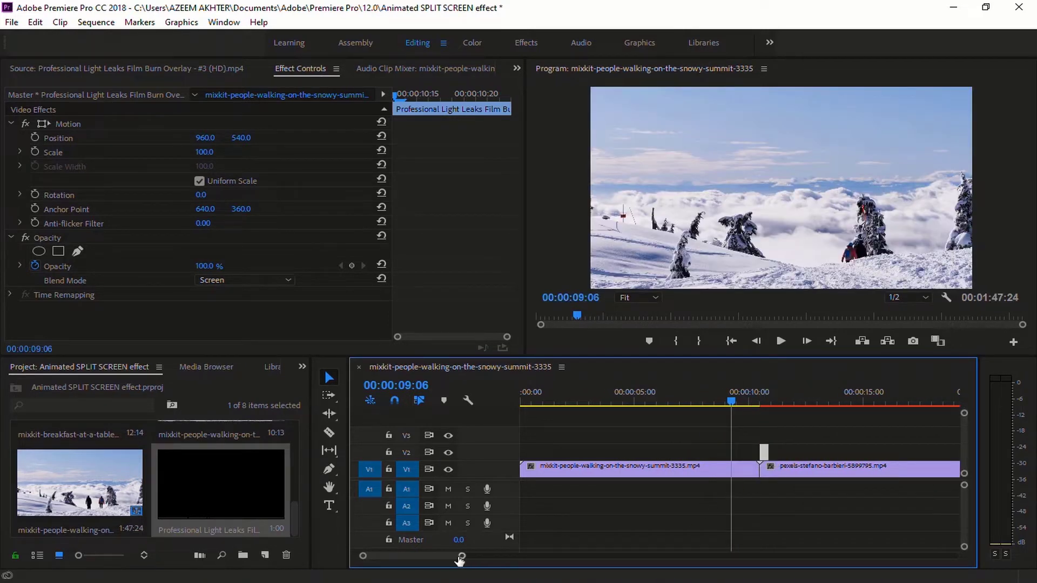
drag(460, 561, 442, 565)
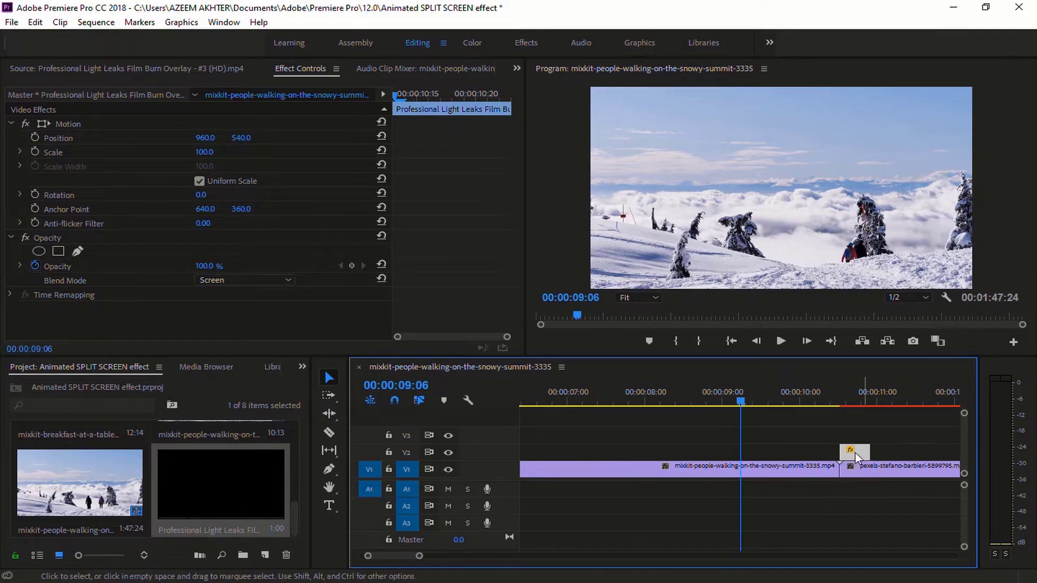
drag(855, 456, 836, 458)
- Lengthen both ends of the light-leak clip and preview it across the cut
key(space)
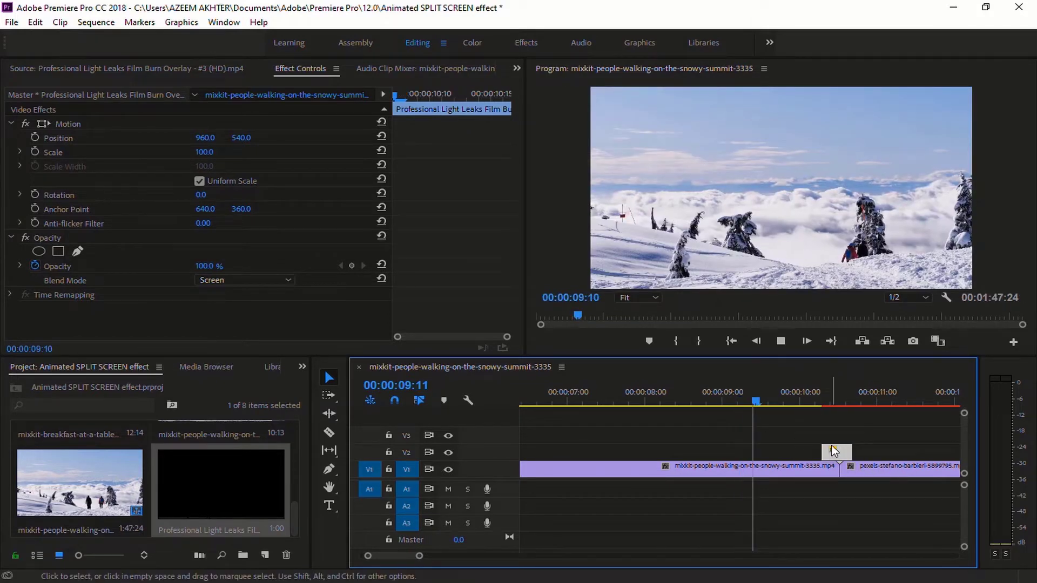
key(space)
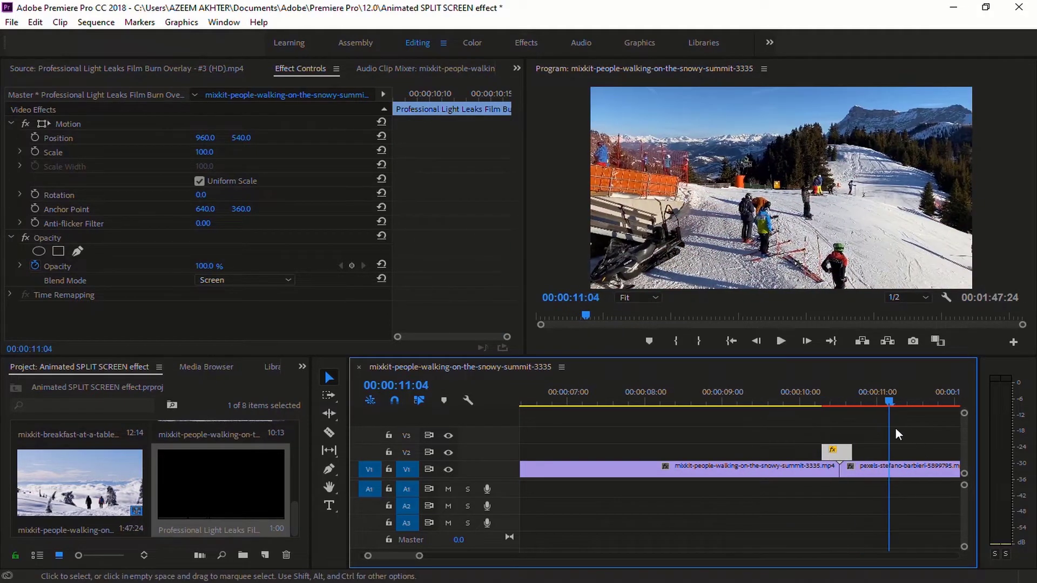
mouse_move(856, 452)
mouse_down()
mouse_move(866, 452)
mouse_move(806, 451)
mouse_up()
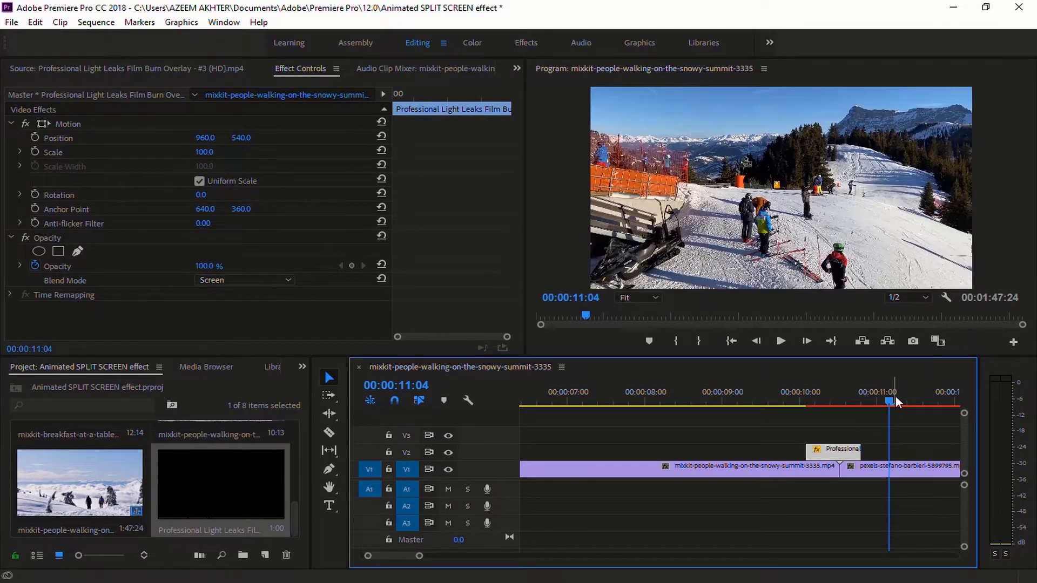
click(790, 404)
key(space)
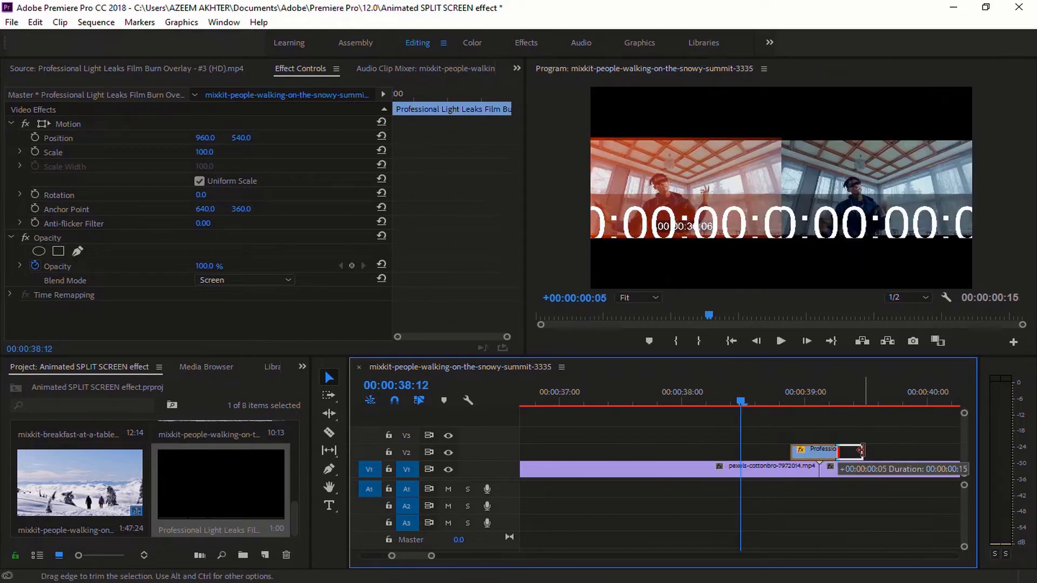
- Adjust the light-leak clip's edges at the second cut and preview it
drag(860, 450, 862, 450)
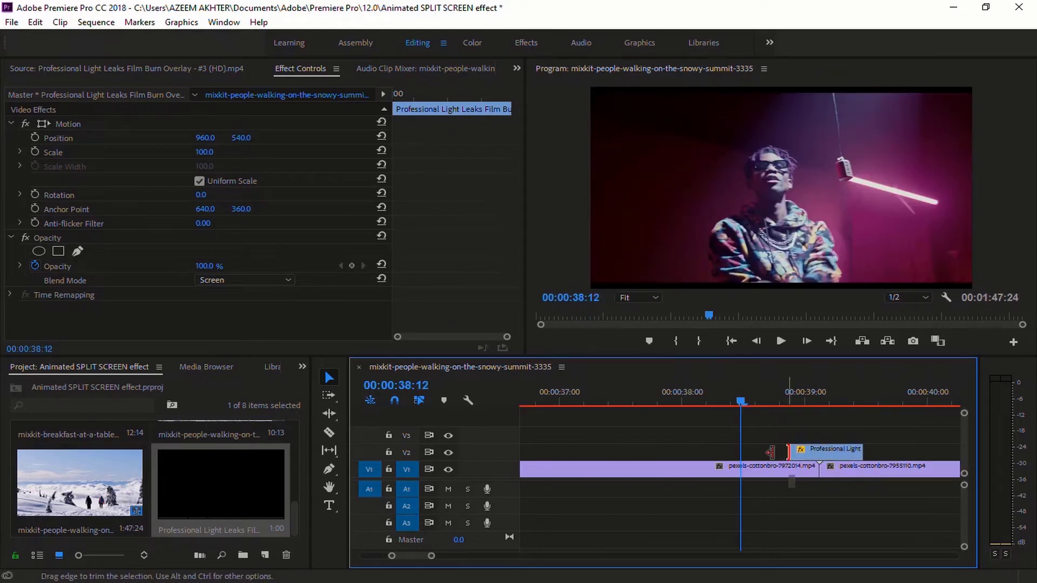
drag(770, 452, 782, 458)
key(space)
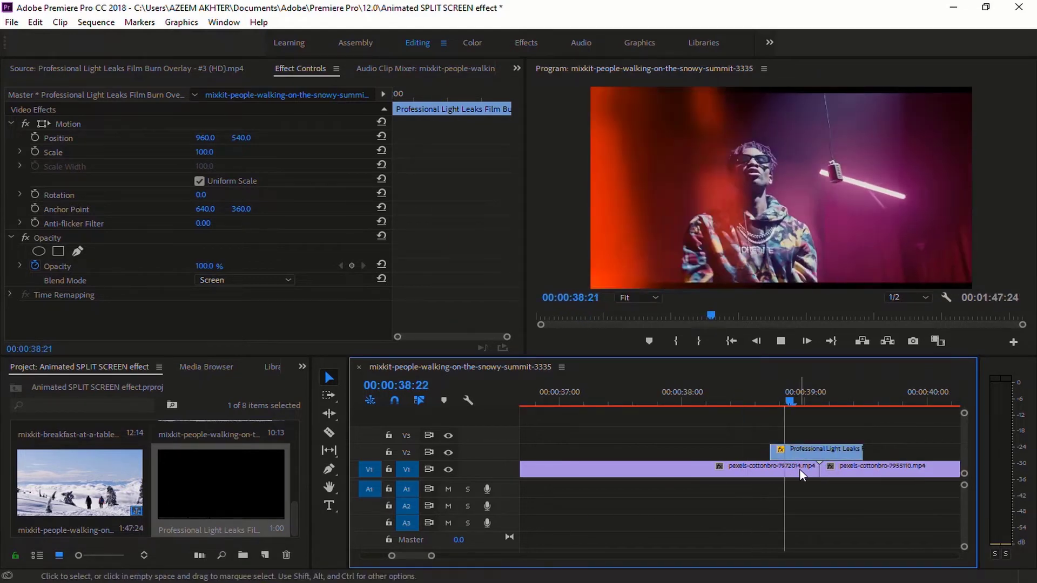
- Load the light-leak footage in the Source monitor and open the Project panel's New Item list
key(shift+2)
click(270, 341)
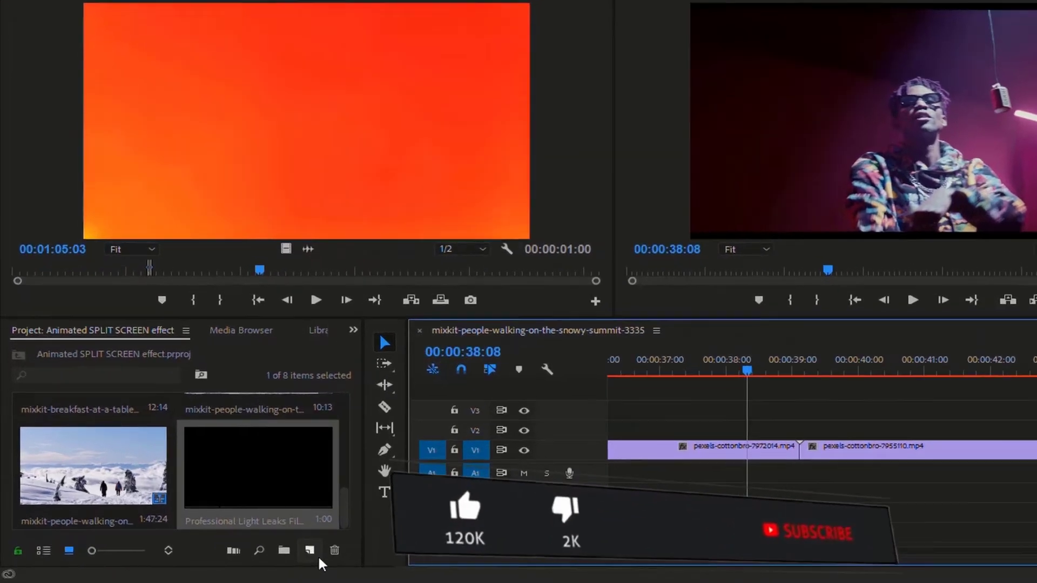
click(264, 555)
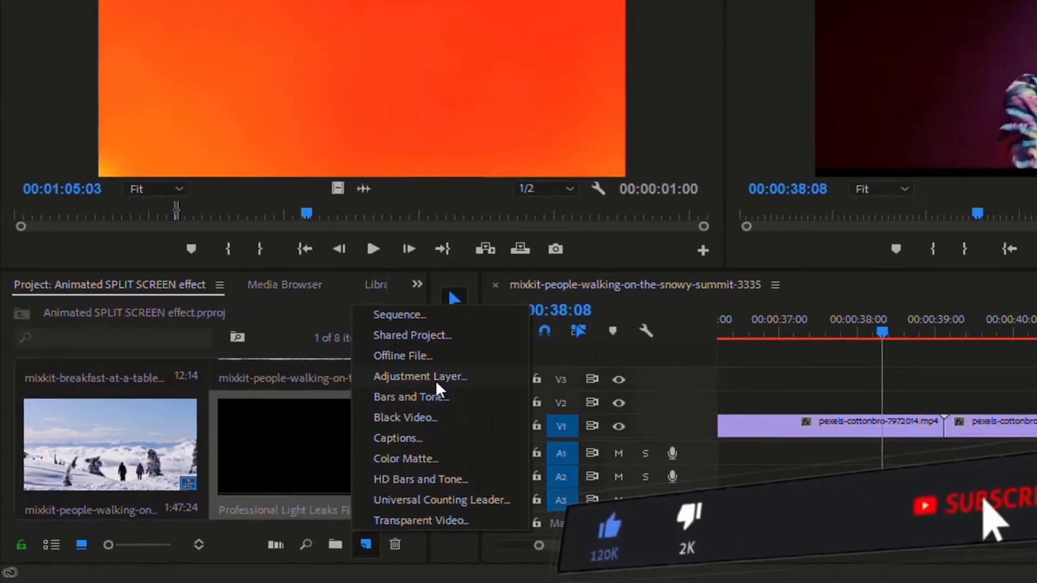
- Create a 1920×1080, 25 fps Adjustment Layer and drag it onto V2 over the cut near 38 seconds
click(432, 377)
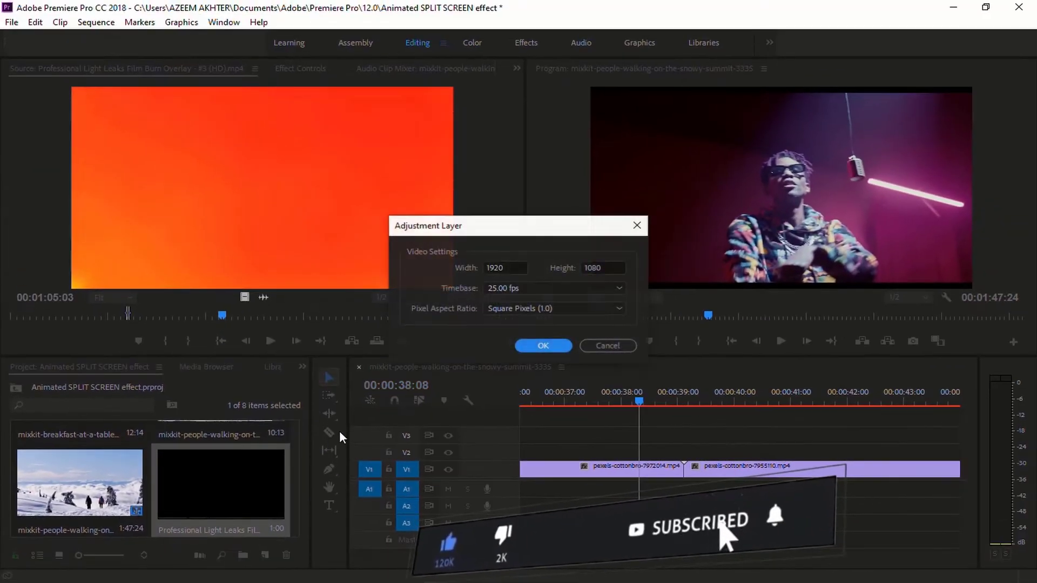
click(543, 345)
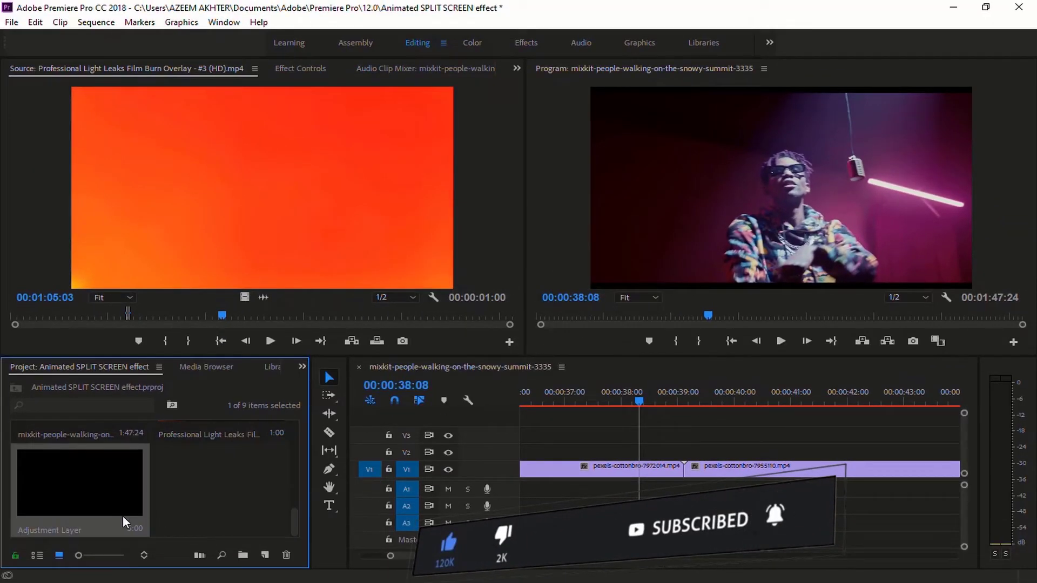
drag(389, 462, 621, 458)
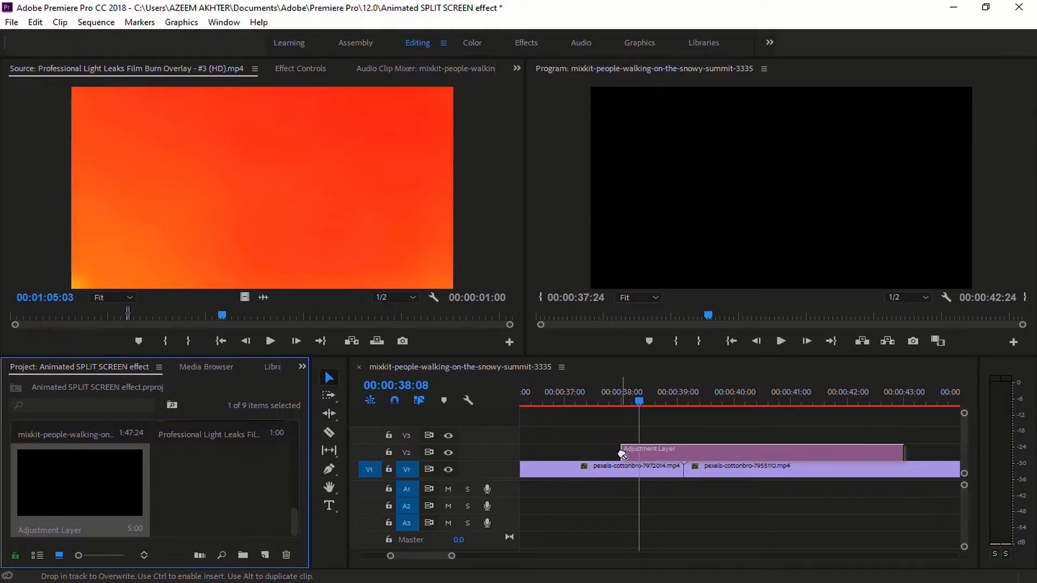
- Drop the adjustment layer on V2 at 38 seconds and locate its start frame
drag(627, 459, 628, 458)
key(Up)
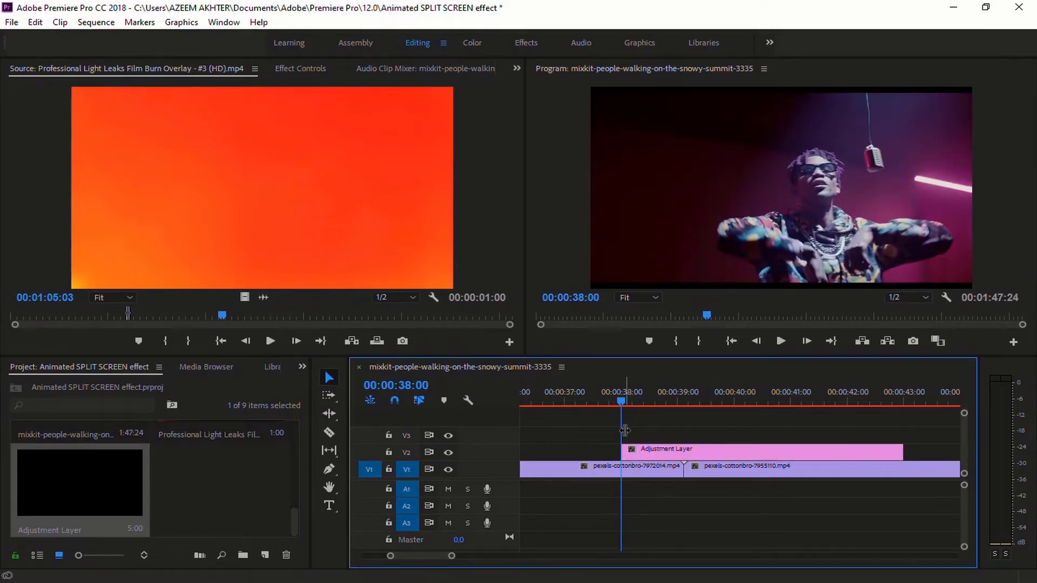
click(648, 455)
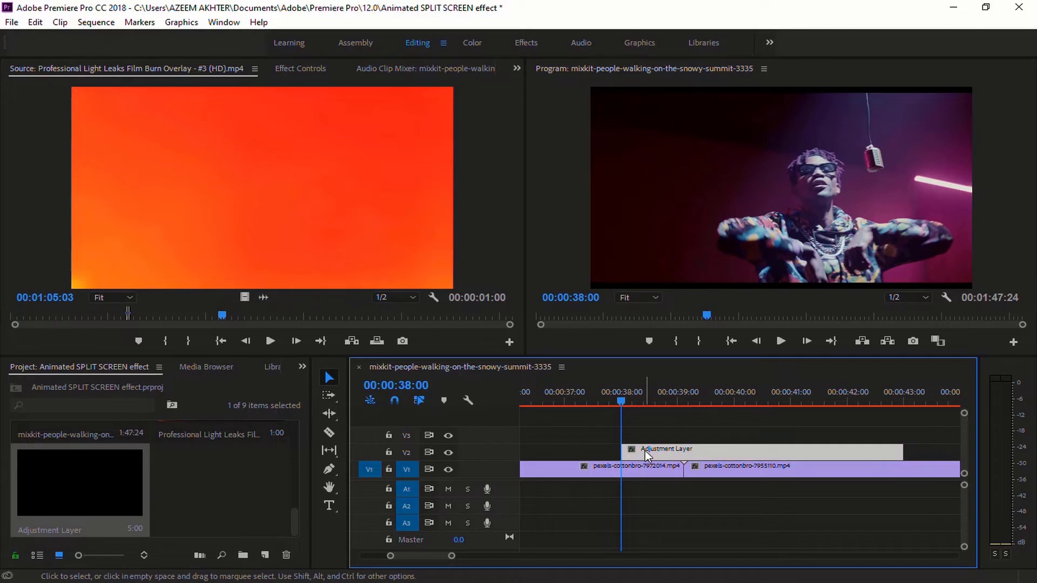
key(space)
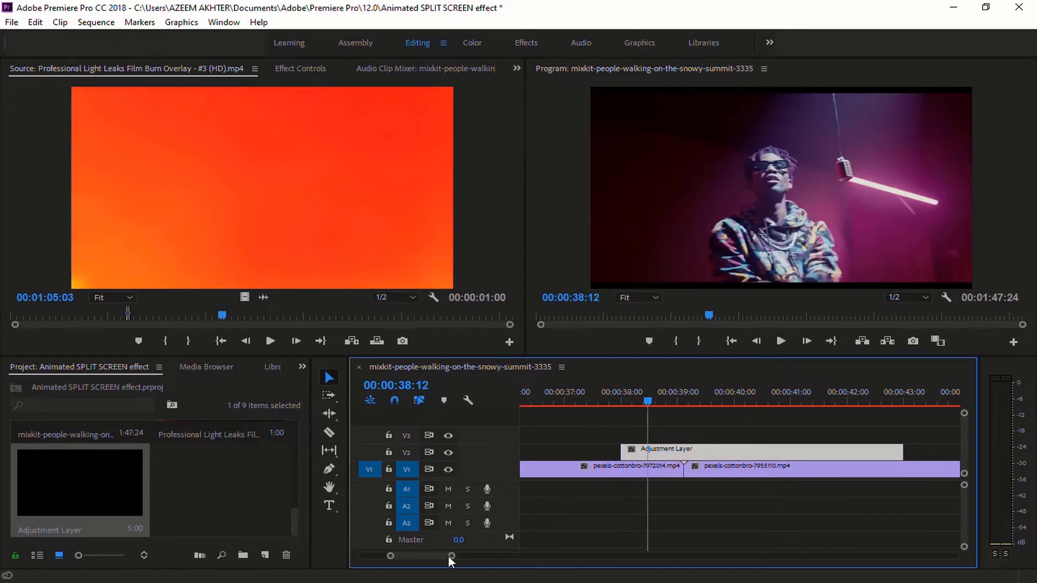
drag(450, 557, 431, 562)
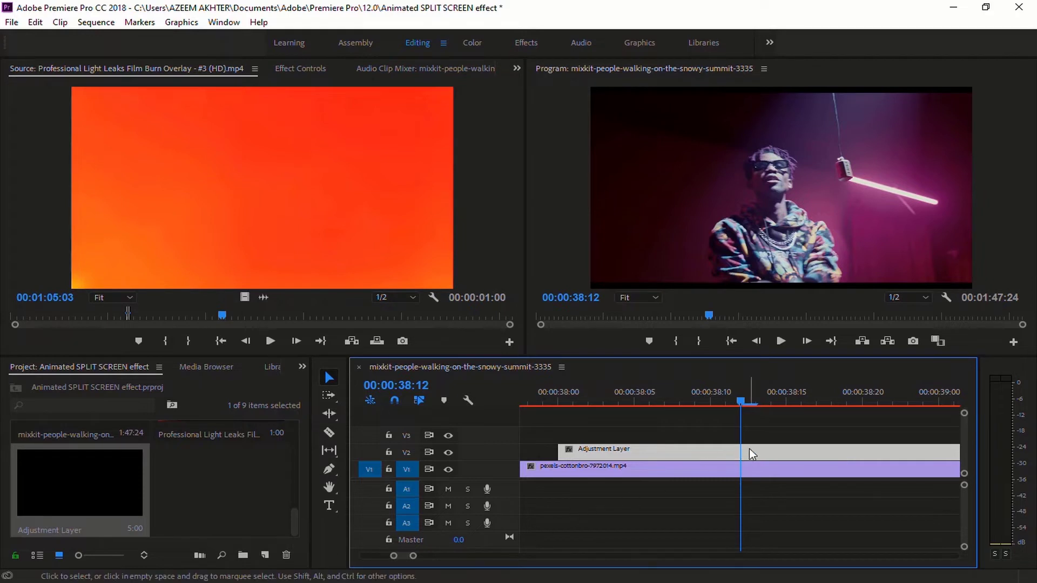
- Razor the adjustment layer at 00:00:38:12 and delete the right-hand piece
key(c)
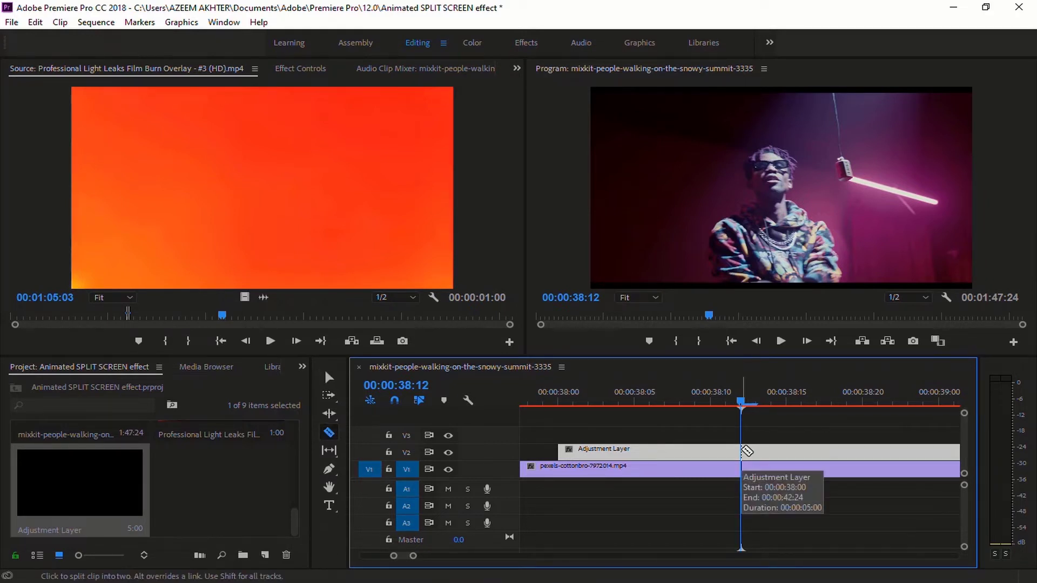
click(742, 450)
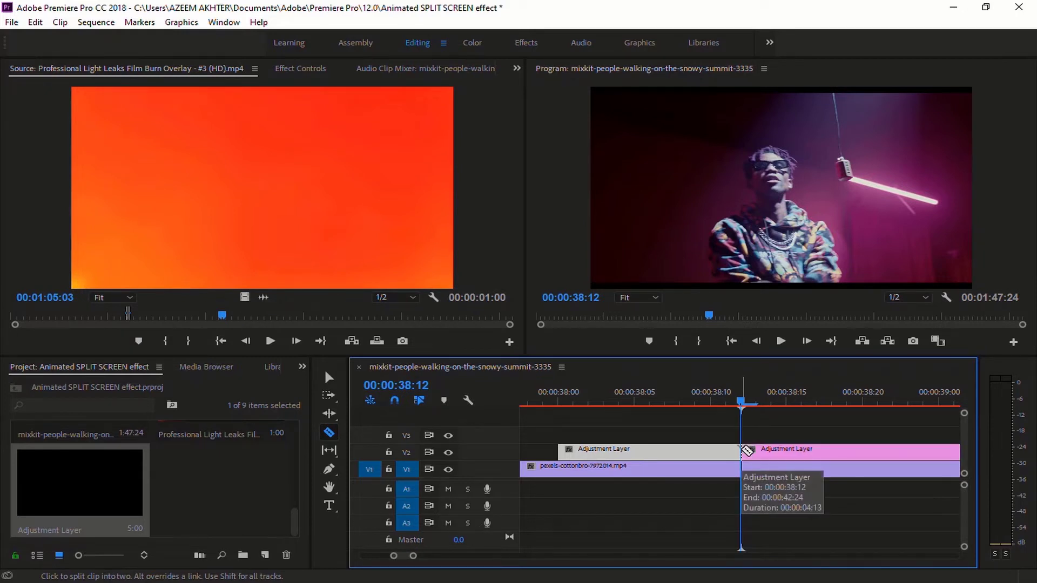
key(v)
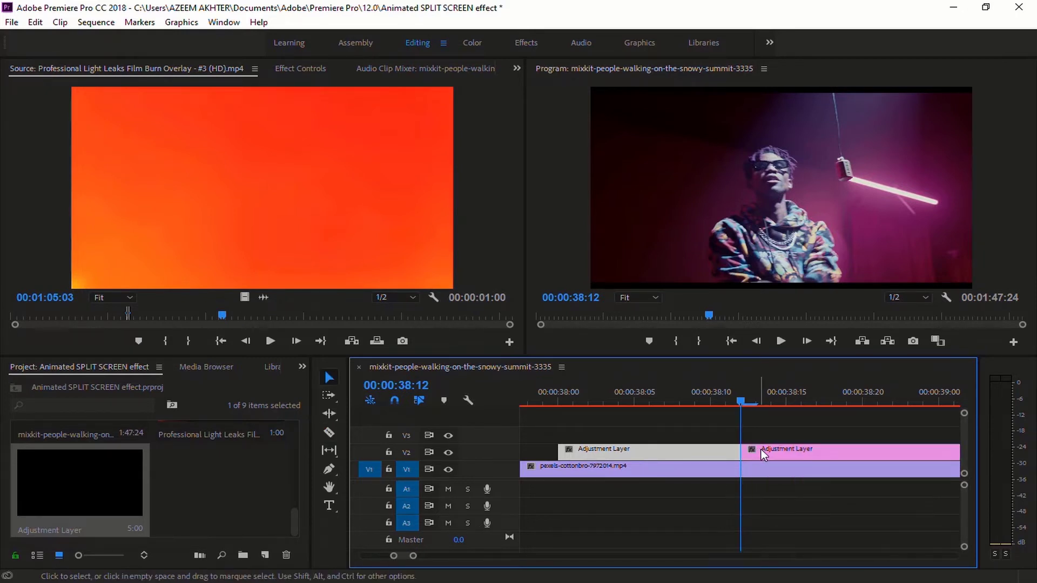
click(763, 450)
key(Delete)
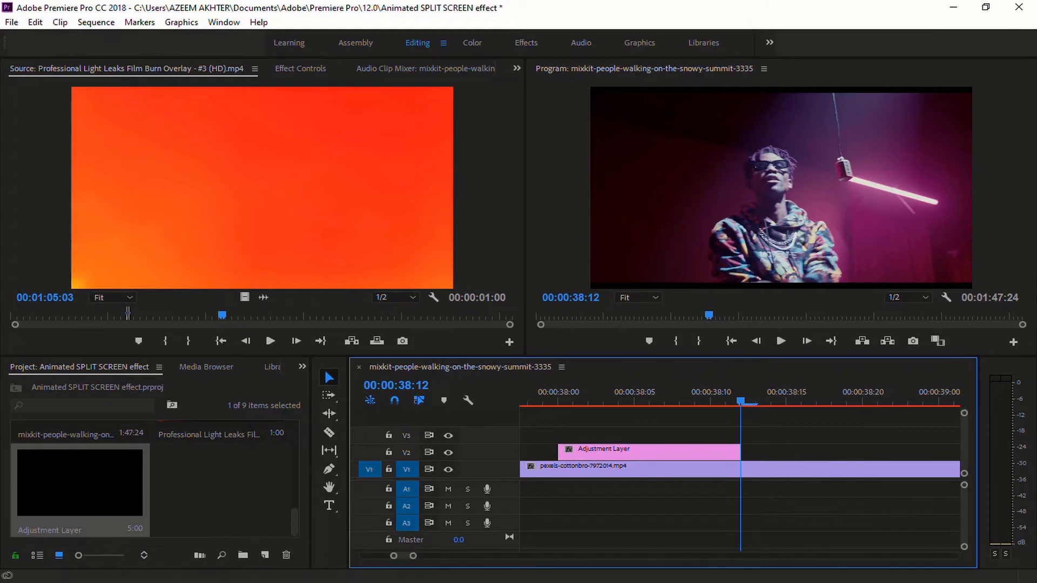
- Move the short adjustment layer so it straddles the pexels-cottonbro cut
drag(414, 556, 483, 556)
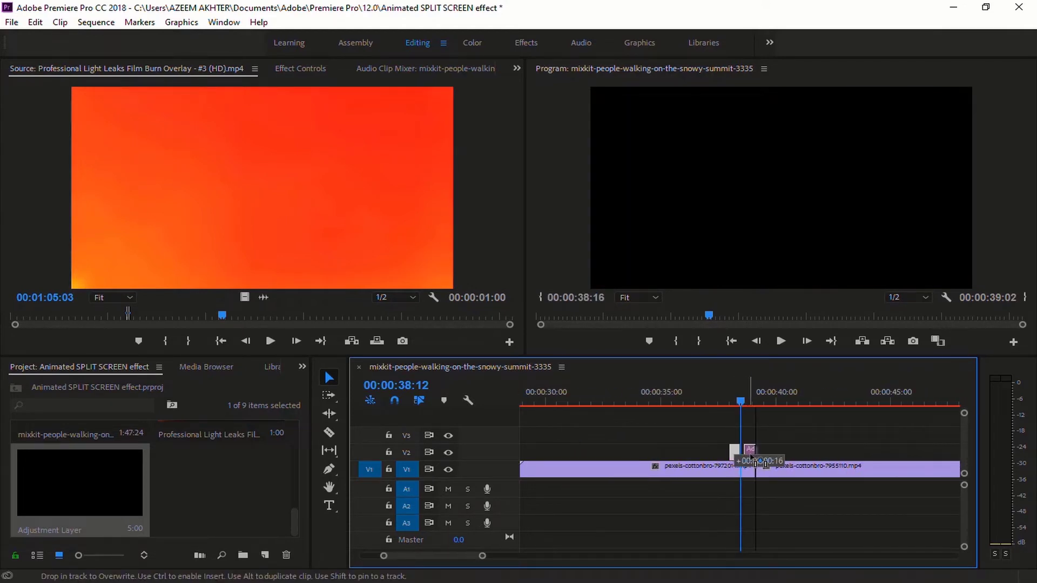
drag(735, 455, 750, 455)
drag(740, 402, 756, 404)
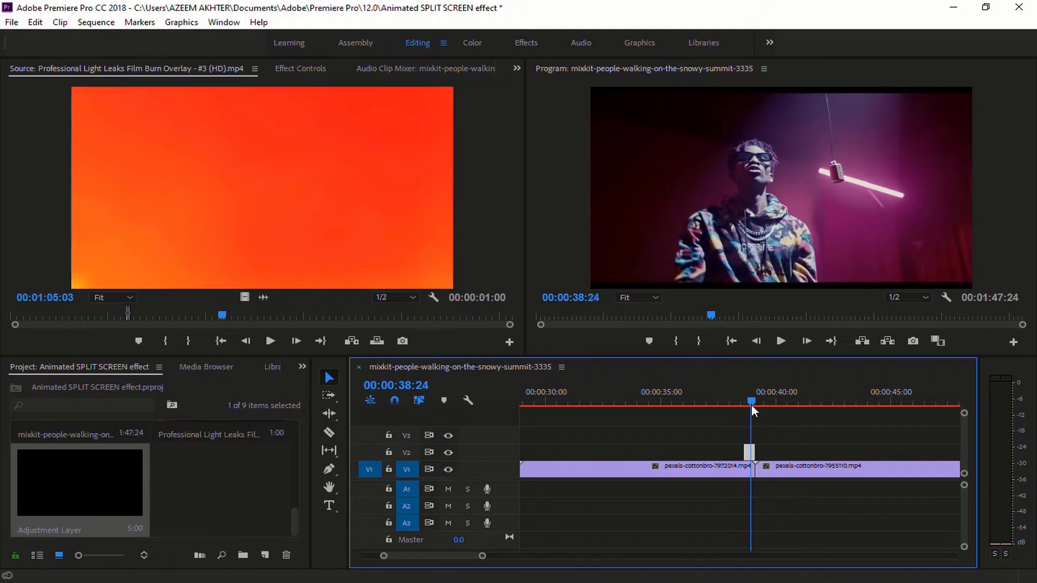
drag(482, 557, 427, 556)
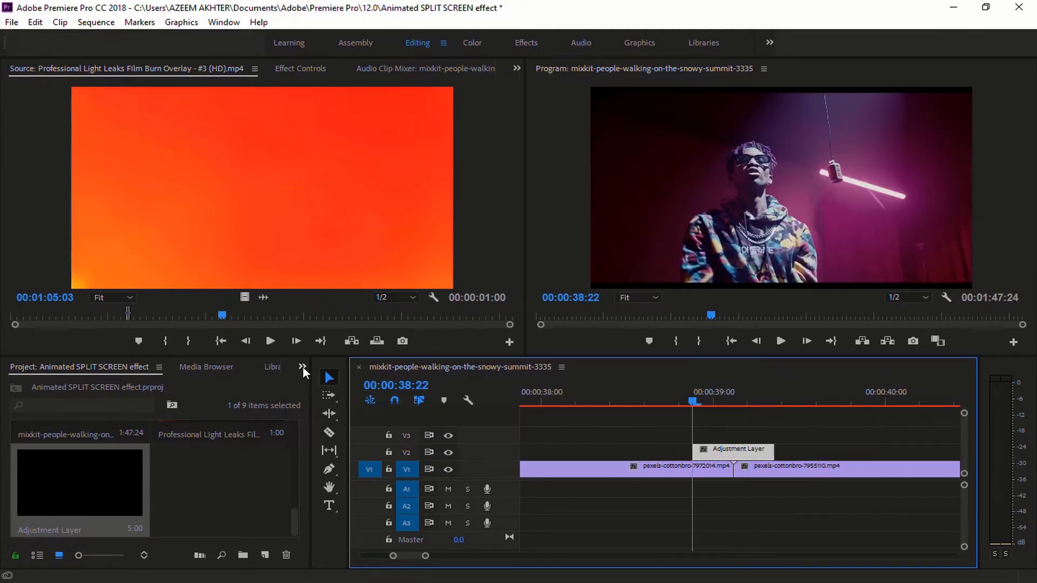
- Search Effects for 'bri' and drag Brightness & Contrast onto the Adjustment Layer on V2
click(302, 367)
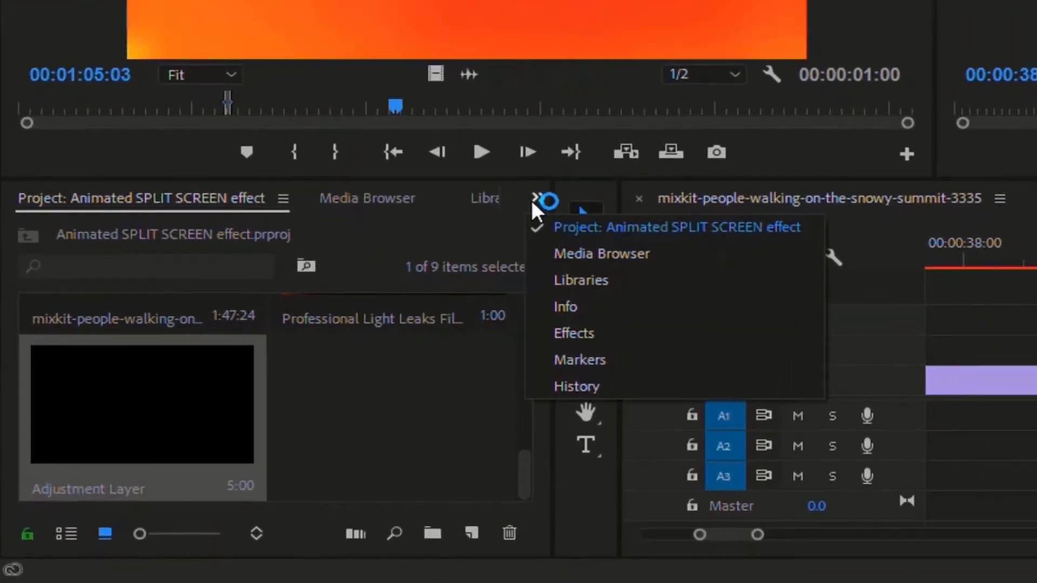
click(637, 319)
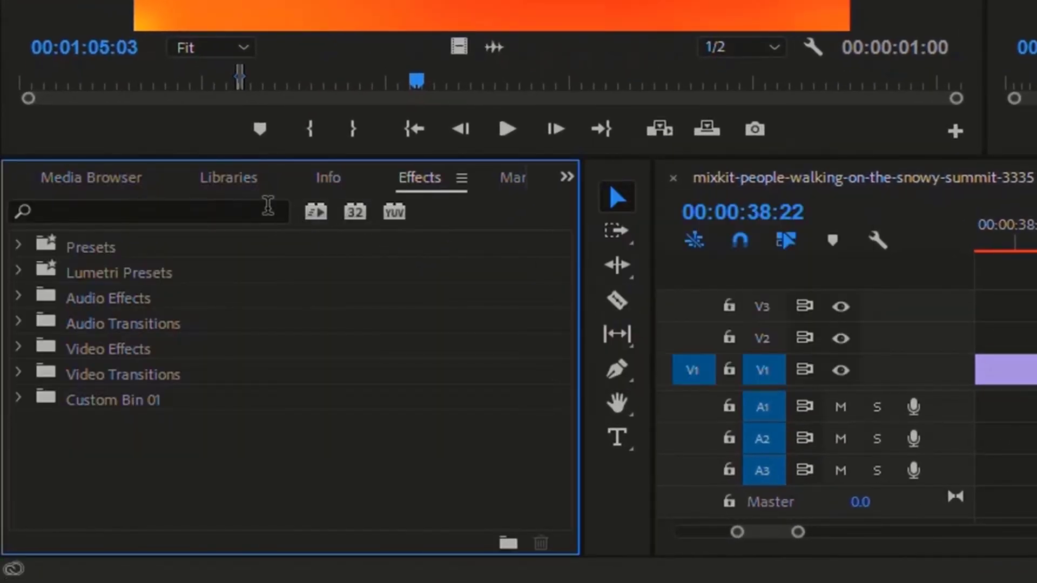
click(264, 210)
text(b)
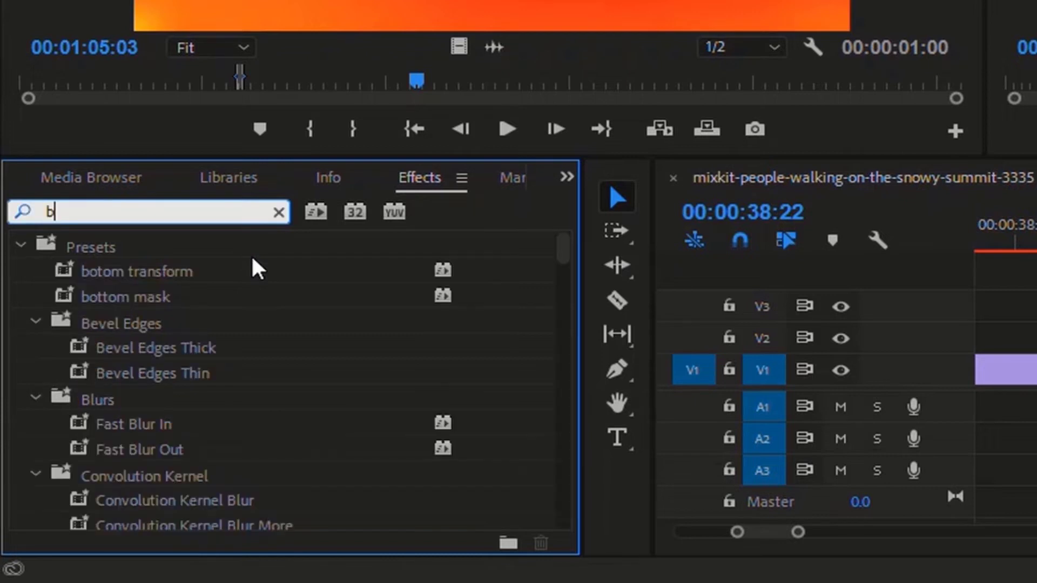
text(ri)
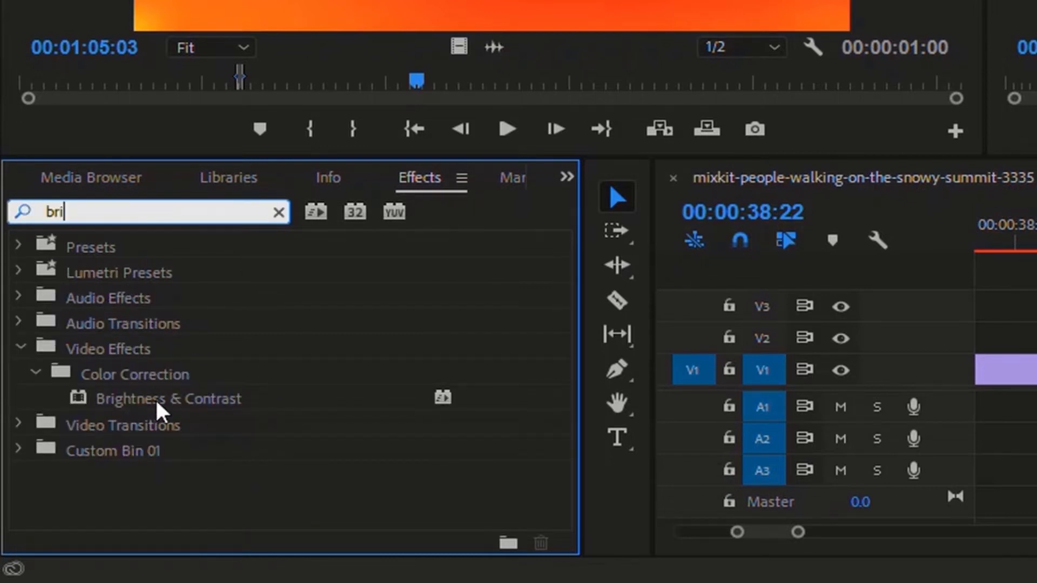
mouse_move(156, 401)
mouse_down()
mouse_move(688, 442)
mouse_move(709, 453)
mouse_up()
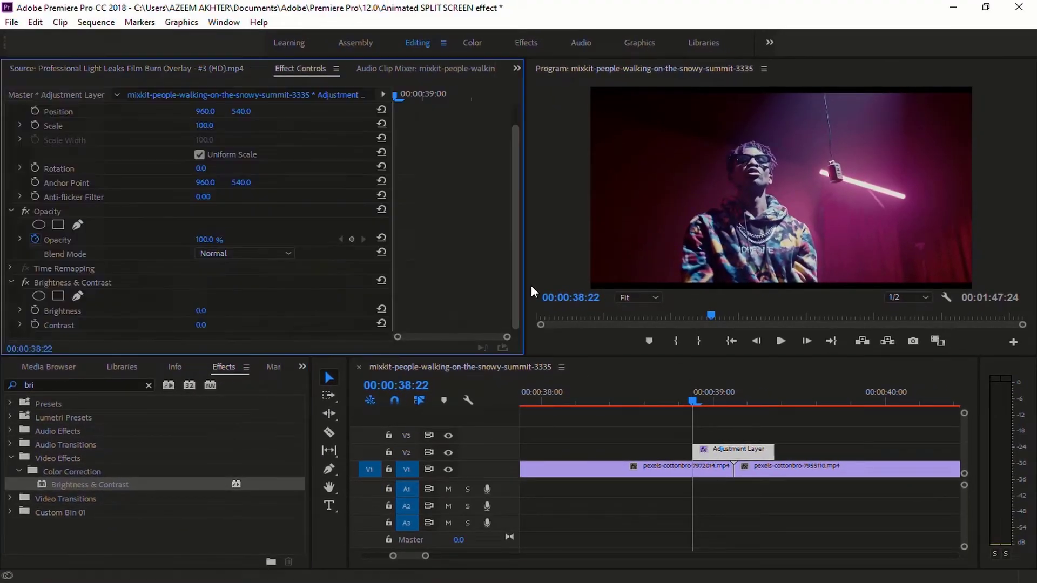
- Keyframe Brightness and Contrast at 39:03 and raise both to 100
drag(691, 403, 733, 417)
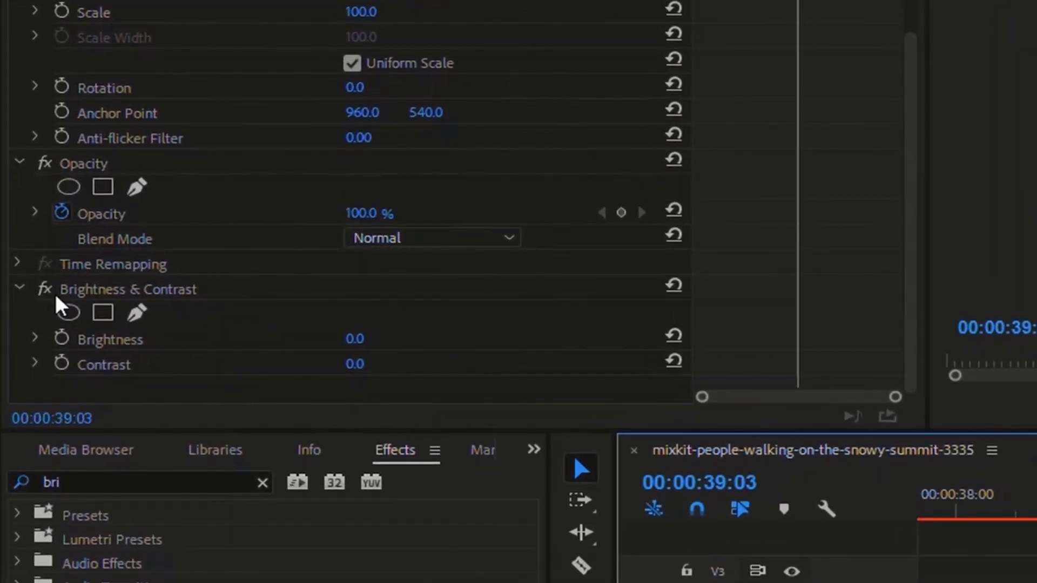
click(61, 338)
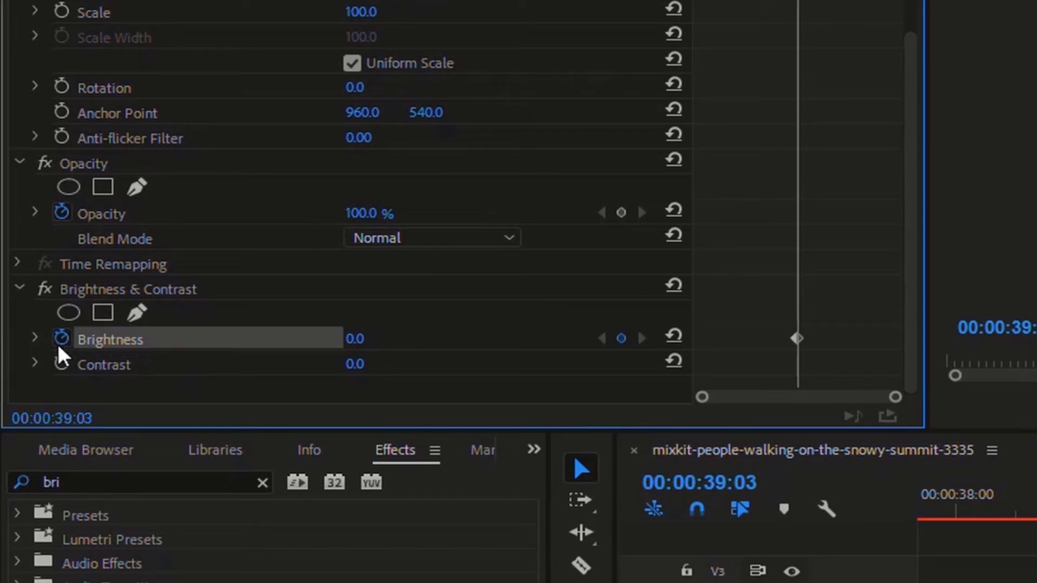
click(61, 363)
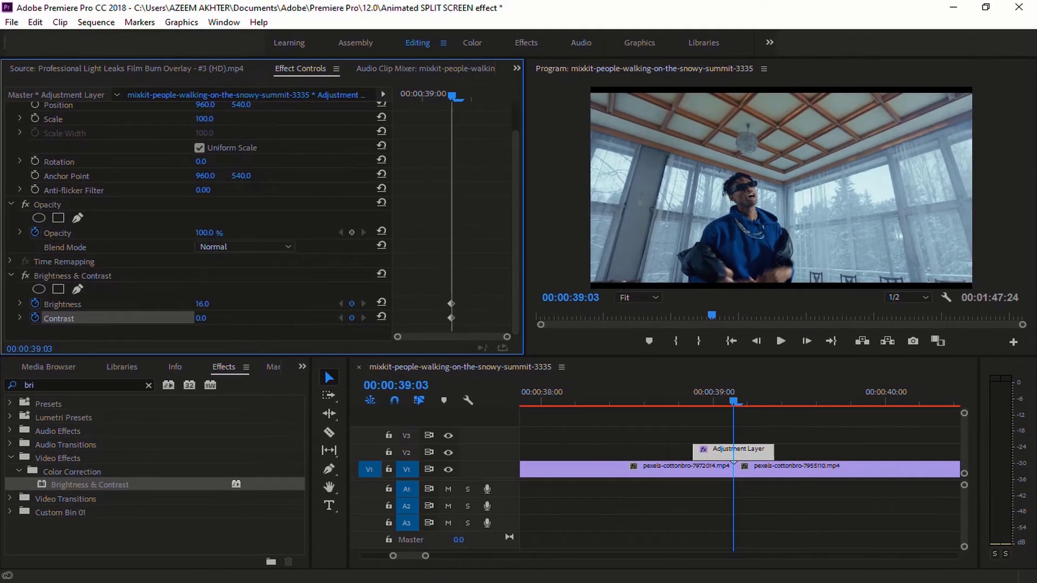
mouse_move(201, 303)
mouse_down()
mouse_move(255, 303)
mouse_move(255, 317)
mouse_up()
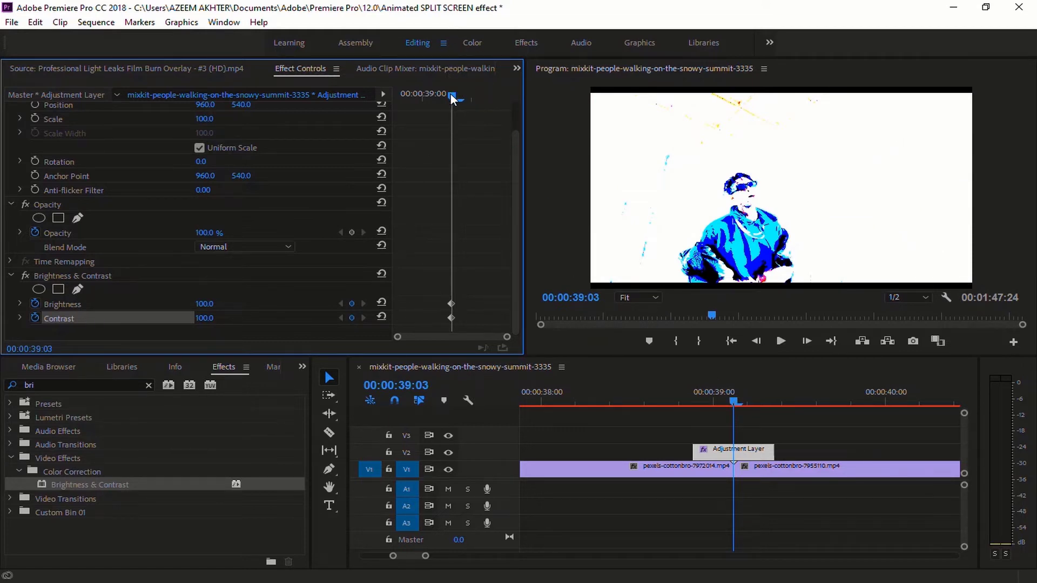
- Add Brightness and Contrast keyframes of 0 at 38:22 and 39:08
drag(453, 97, 394, 98)
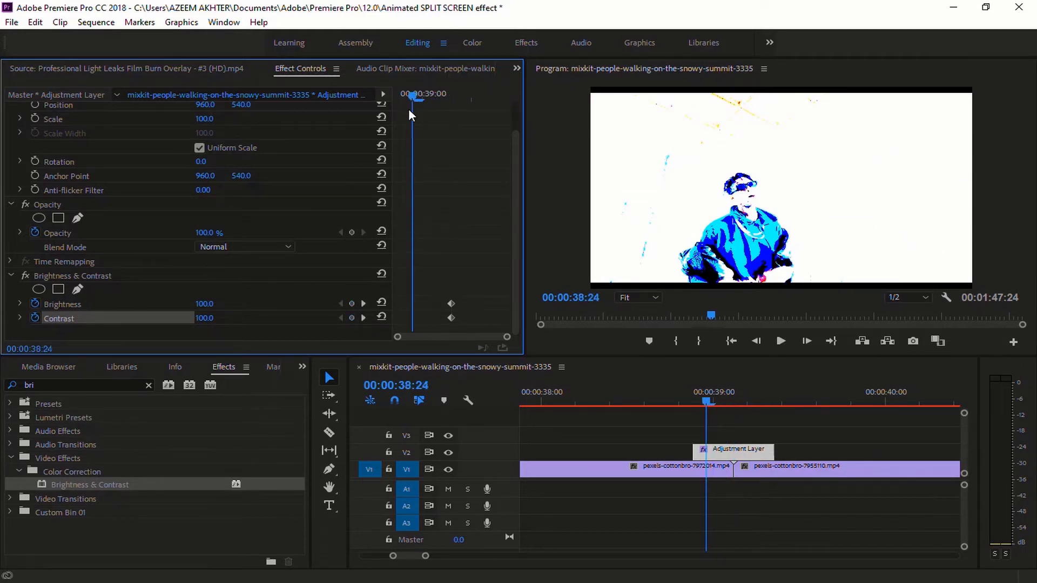
click(381, 303)
click(382, 316)
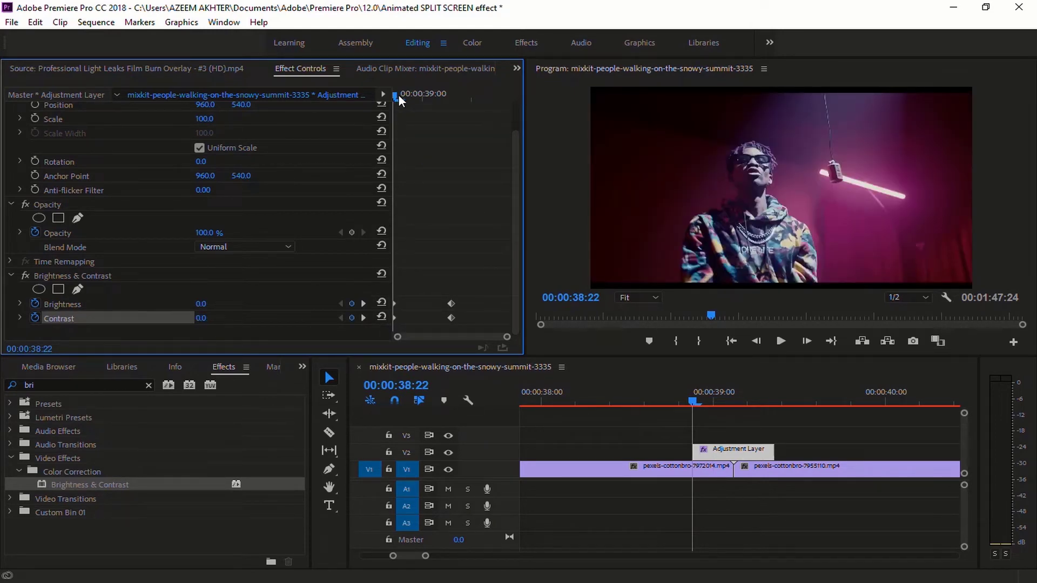
drag(398, 94, 508, 108)
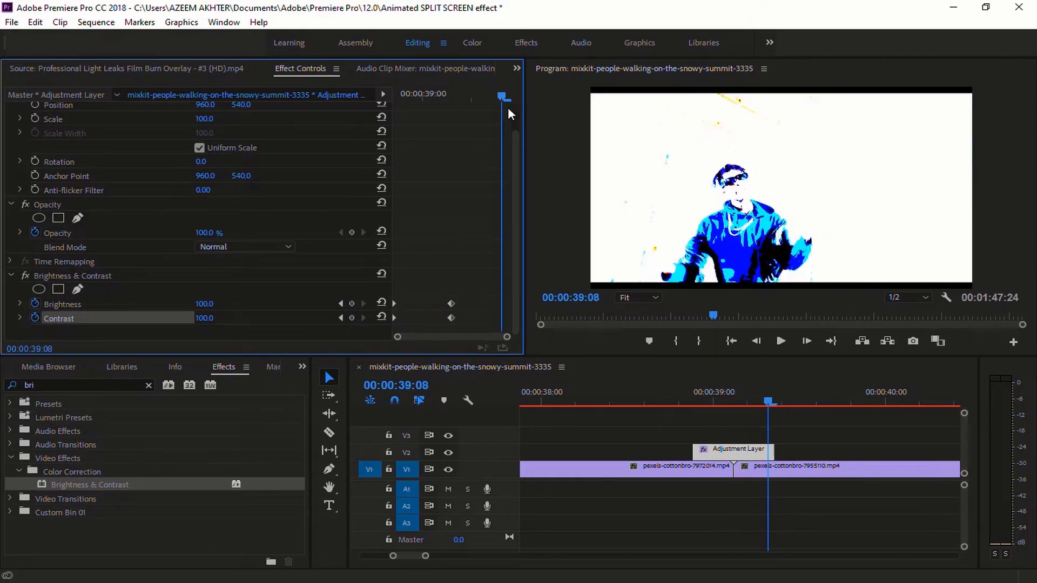
click(381, 303)
click(382, 316)
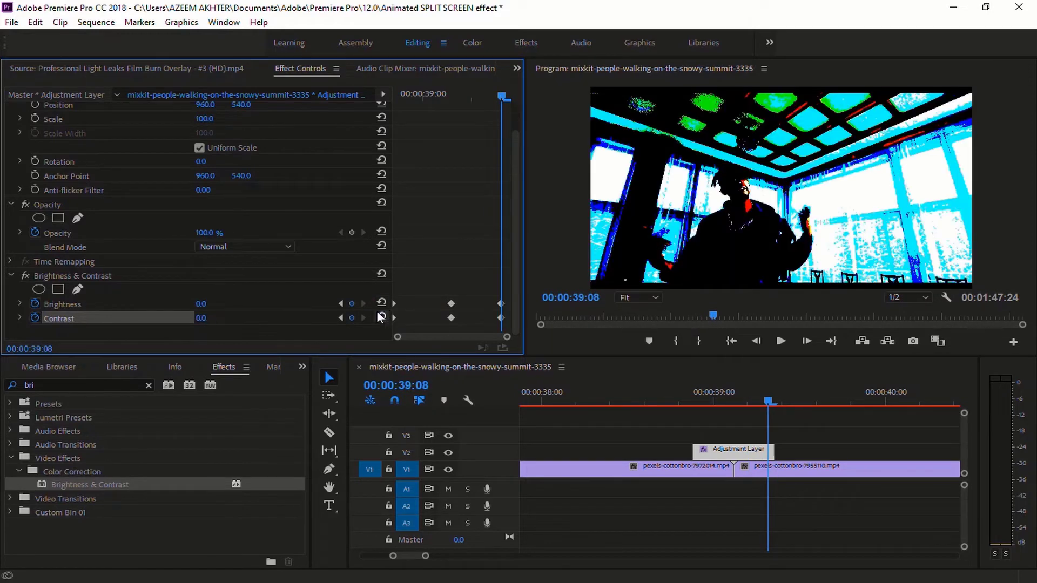
- Shift the final keyframes one frame later and park the playhead just before the flash
click(501, 304)
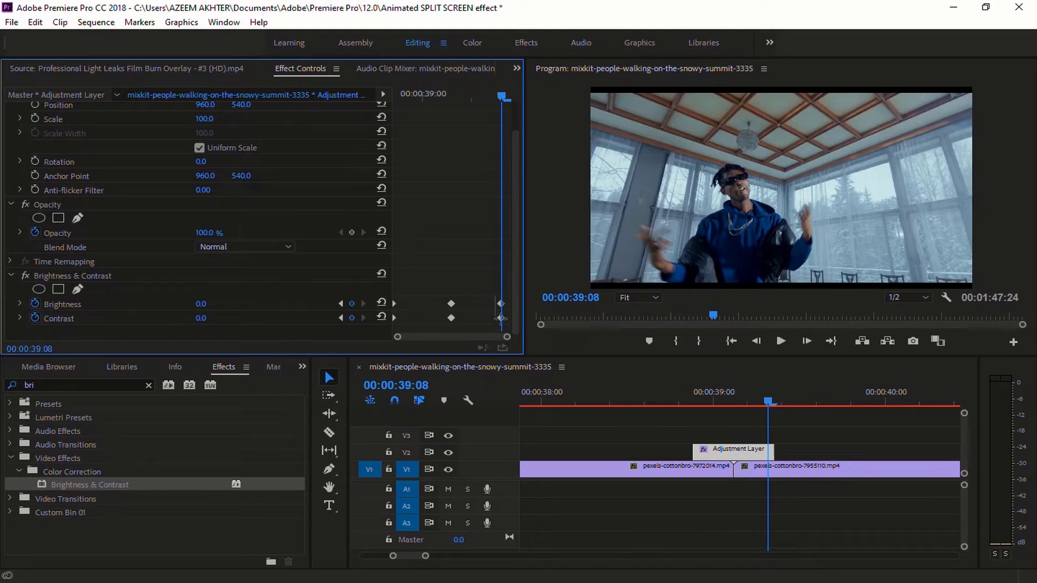
drag(501, 318, 510, 320)
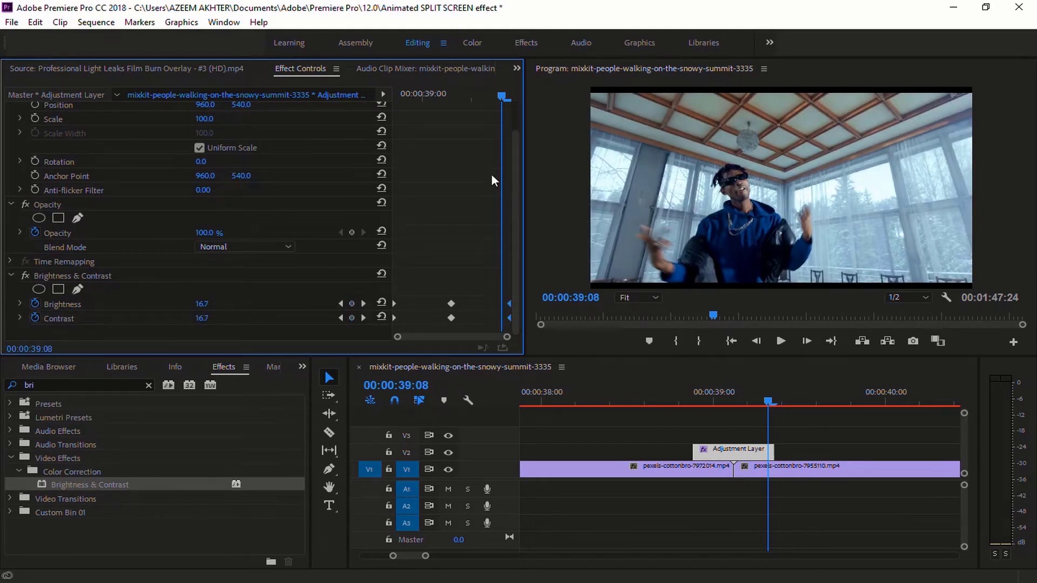
mouse_move(501, 97)
mouse_down()
mouse_move(411, 114)
mouse_move(376, 135)
mouse_up()
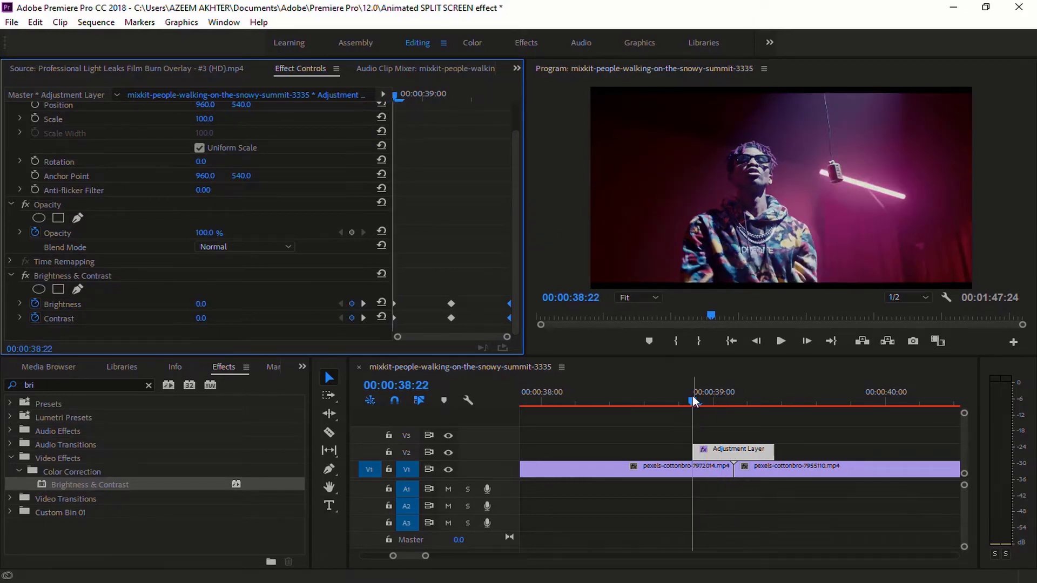
mouse_move(693, 403)
mouse_down()
mouse_move(644, 403)
mouse_move(830, 404)
mouse_move(660, 405)
mouse_move(778, 406)
mouse_up()
key(space)
key(space)
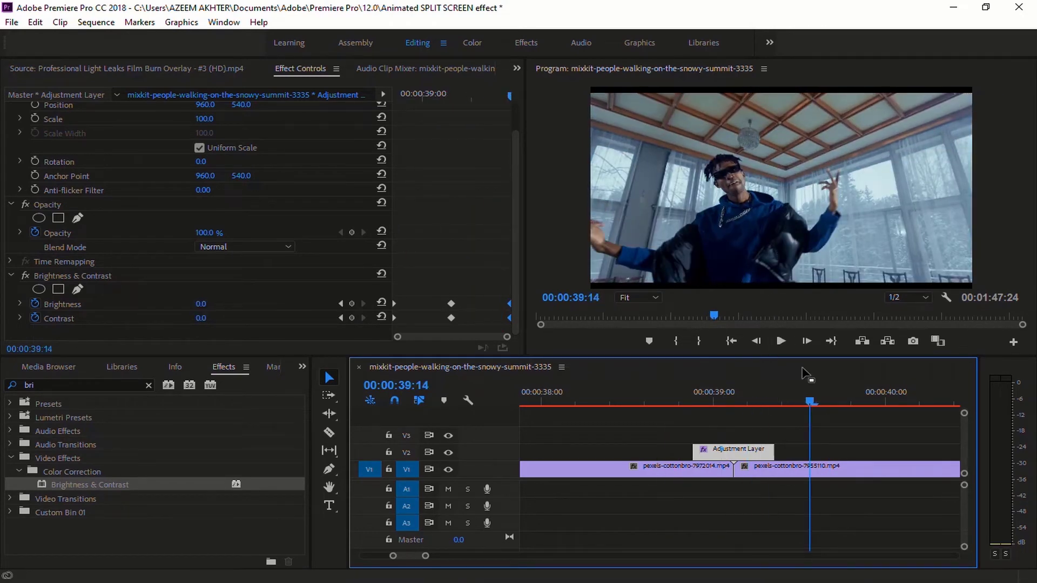
click(632, 404)
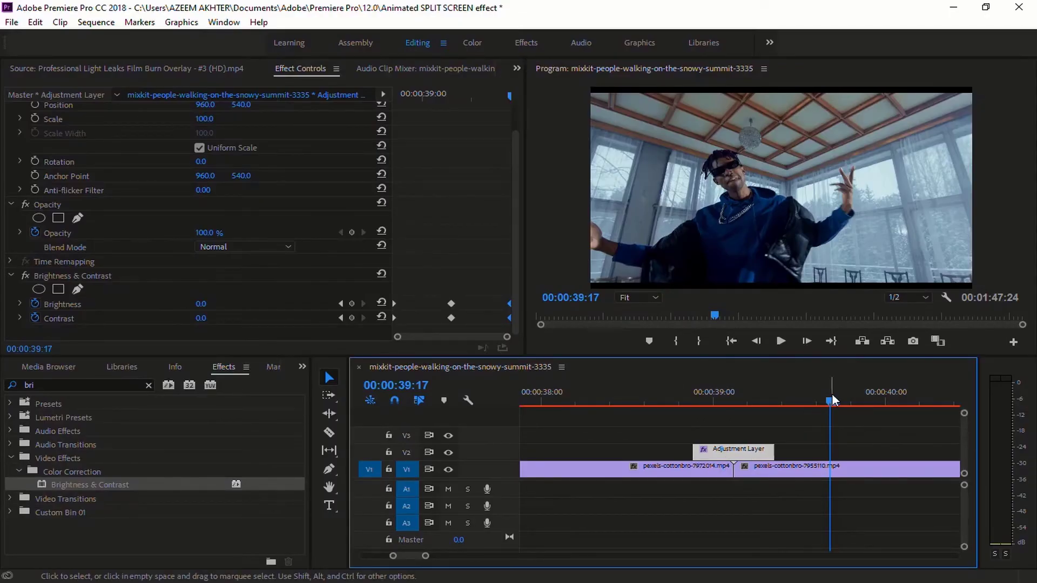
mouse_move(832, 403)
mouse_down()
mouse_move(748, 404)
mouse_move(763, 430)
mouse_move(720, 402)
mouse_up()
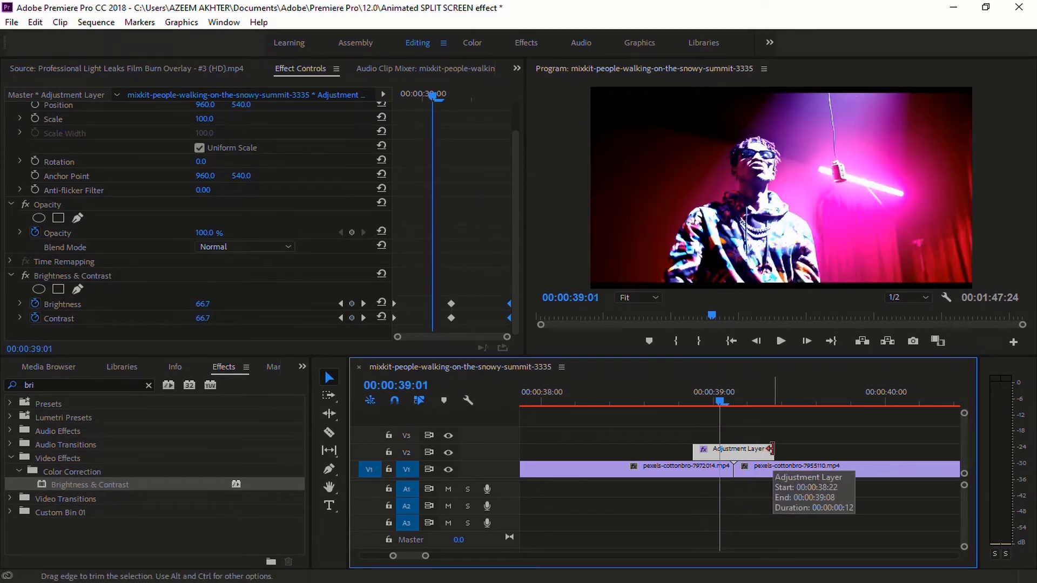
mouse_move(722, 404)
mouse_down()
mouse_move(681, 406)
mouse_move(822, 420)
mouse_up()
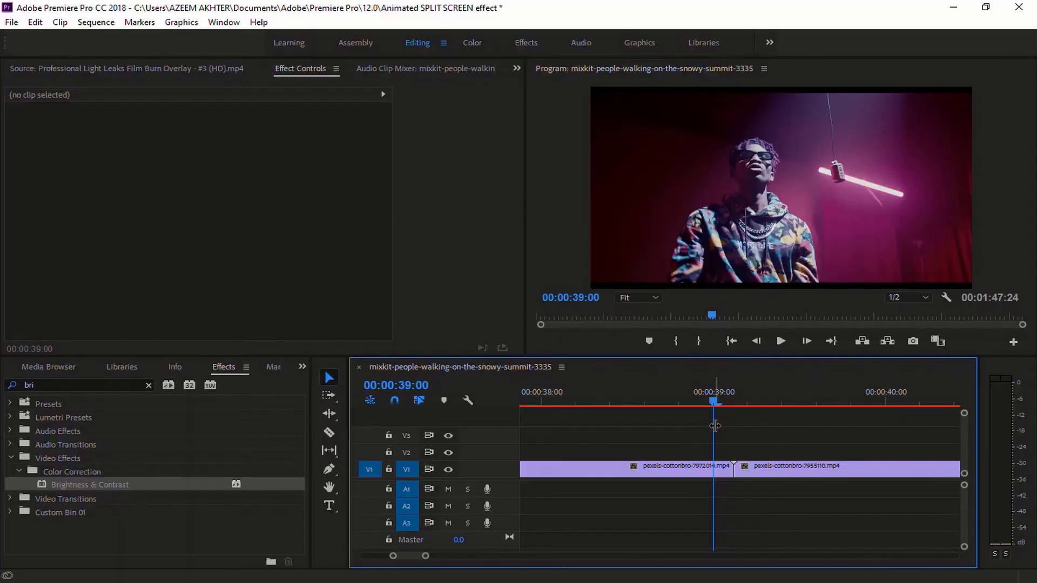
- Select the first V1 clip and move the playhead to the cut near 00:00:39:00
key(d)
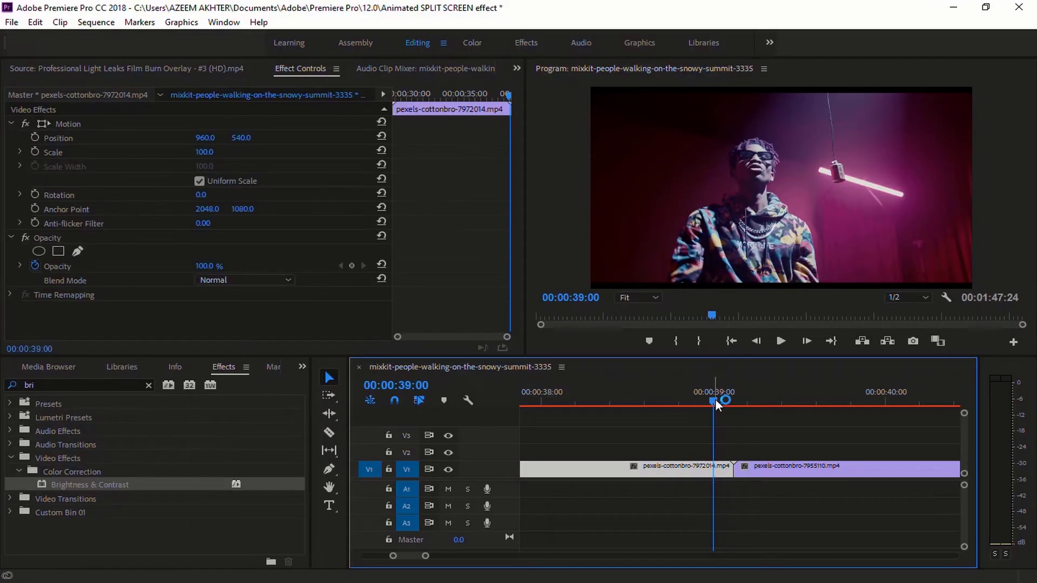
drag(717, 405, 737, 411)
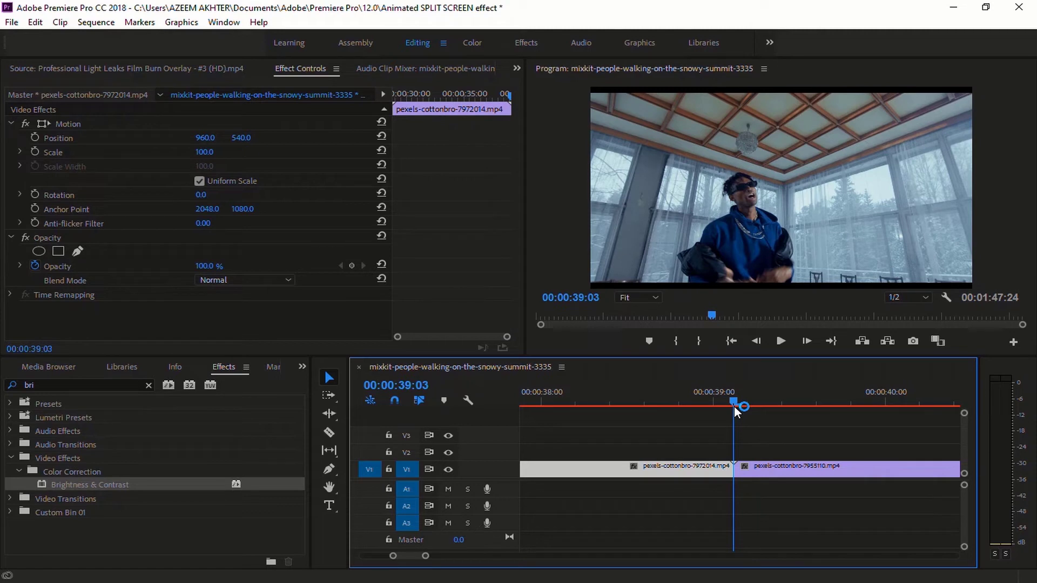
- Razor V1 at 00:00:38:22 and 00:00:39:09, either side of the cut
key(Left)
key(Left)
key(Left)
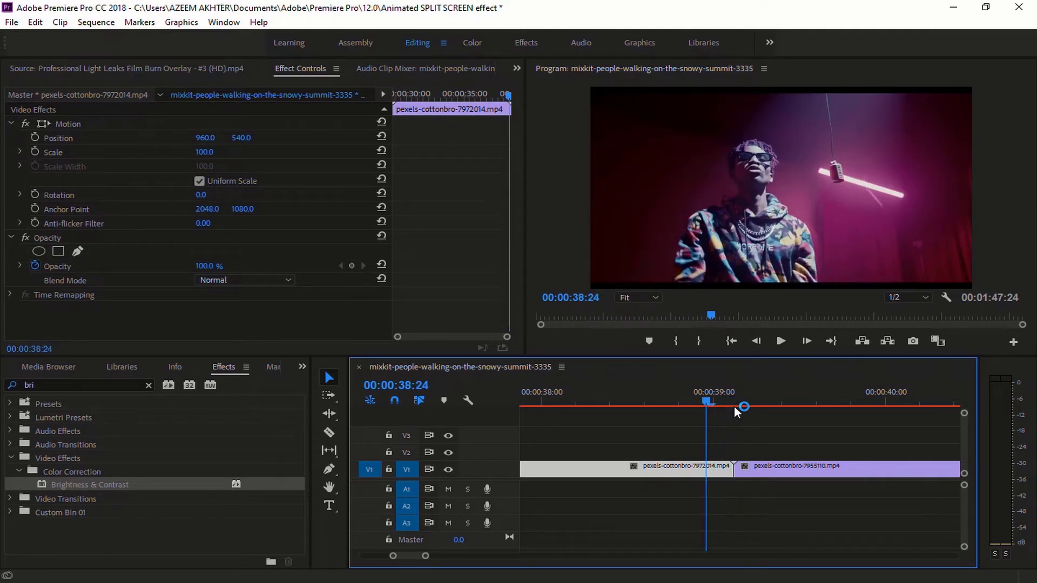
key(Left)
key(Left)
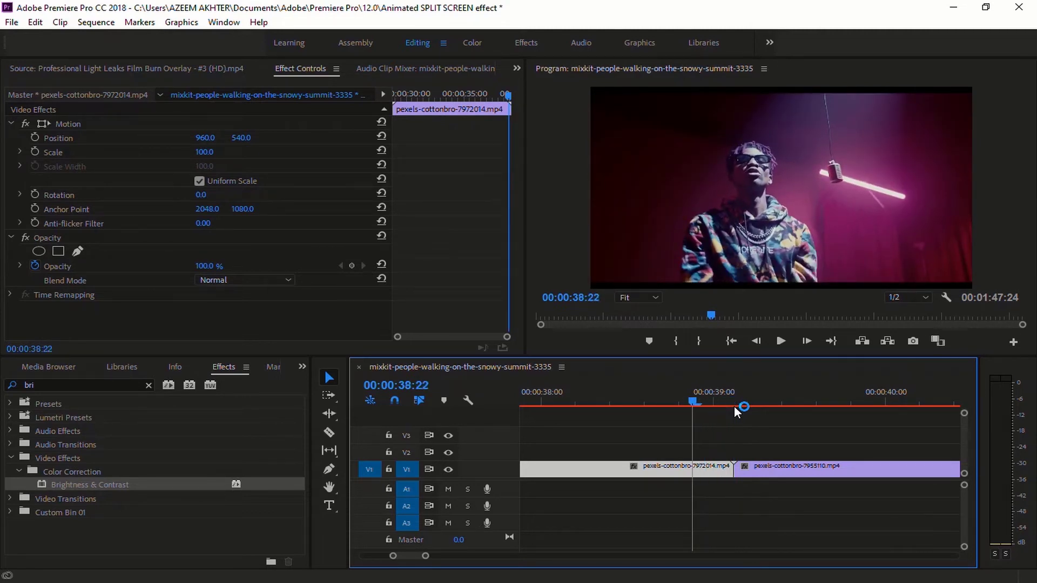
key(c)
click(693, 469)
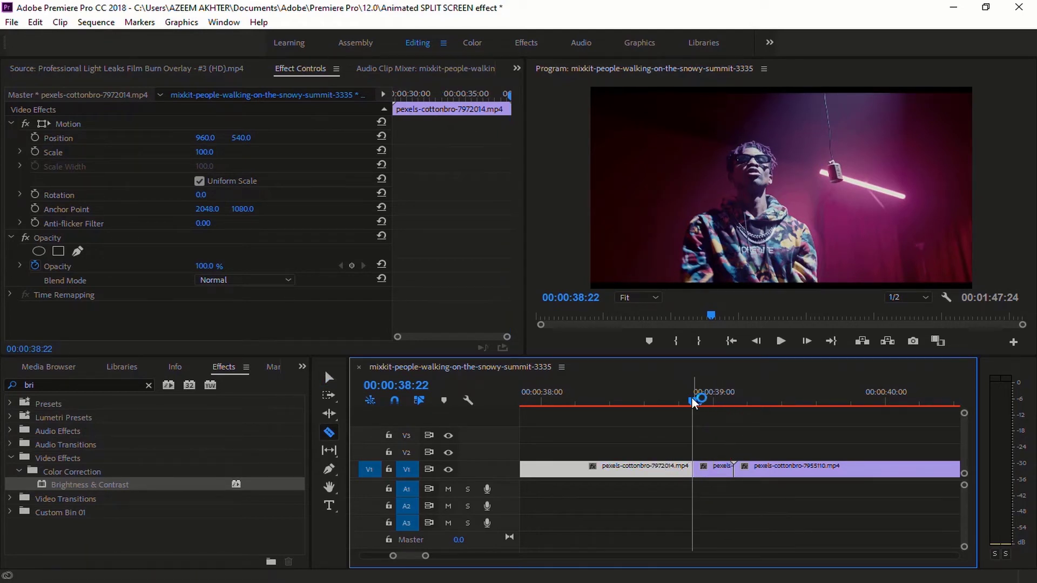
drag(697, 402, 734, 415)
key(Right)
key(Right)
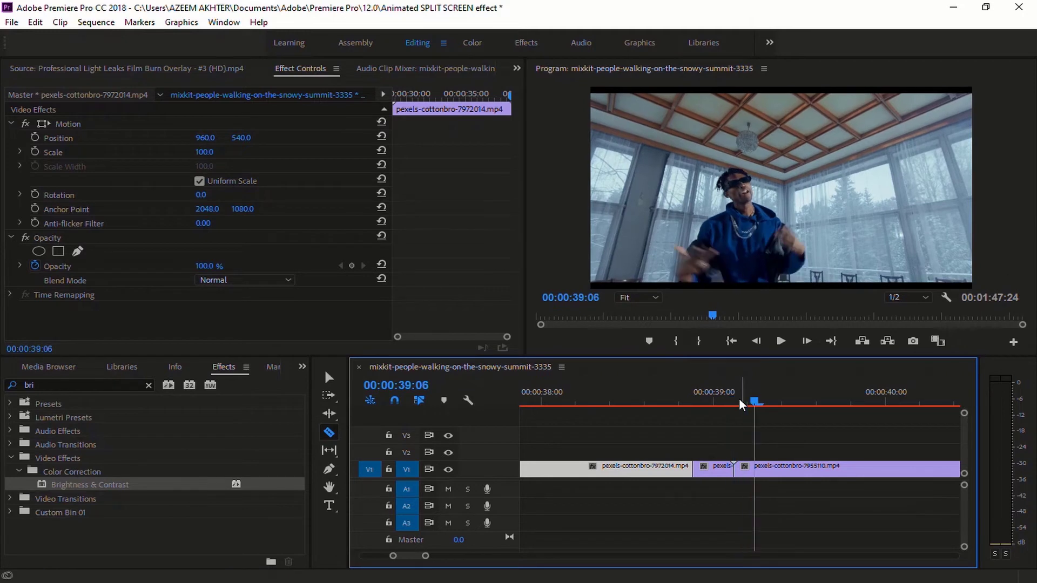
key(Right)
key(Right)
key(Right)
key(Right)
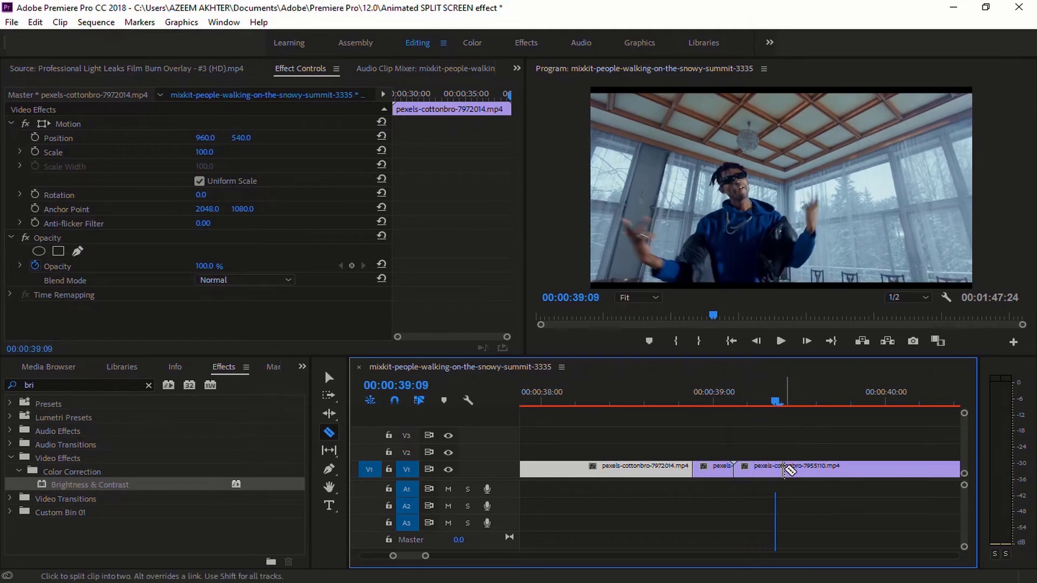
click(777, 468)
- Return to the Selection tool and marquee-select the two short pieces between the cuts
key(v)
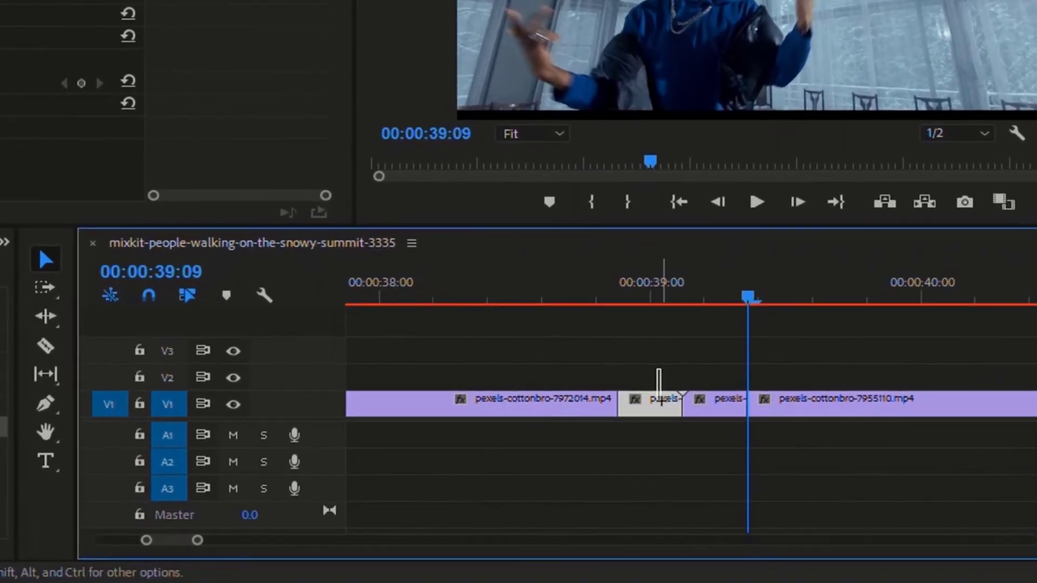
drag(717, 447, 749, 475)
drag(707, 413, 707, 409)
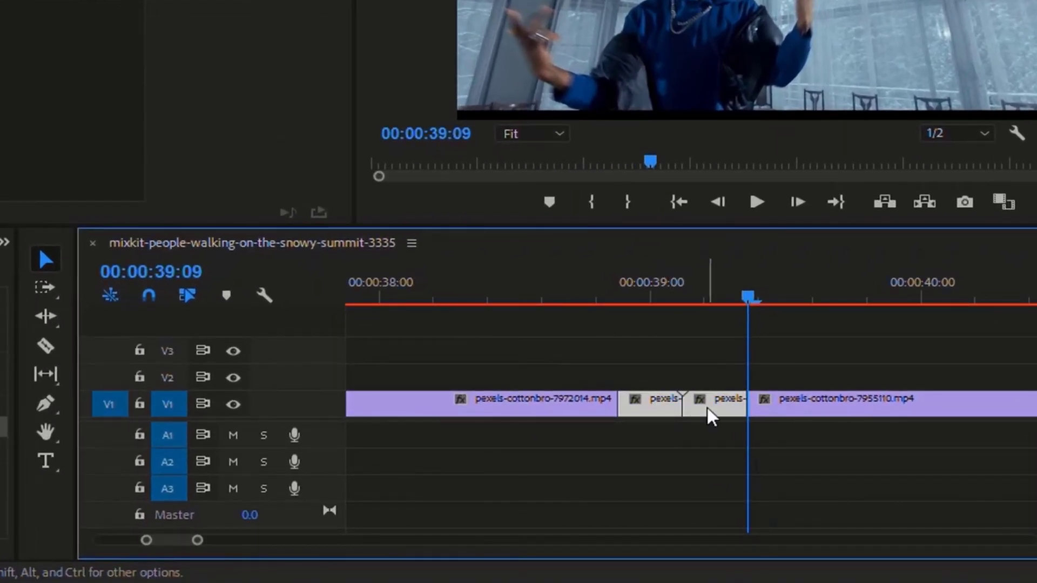
- Nest the selected pieces as 'Nested Sequence 01' and return the playhead to 00:00:38:22
right_click(708, 407)
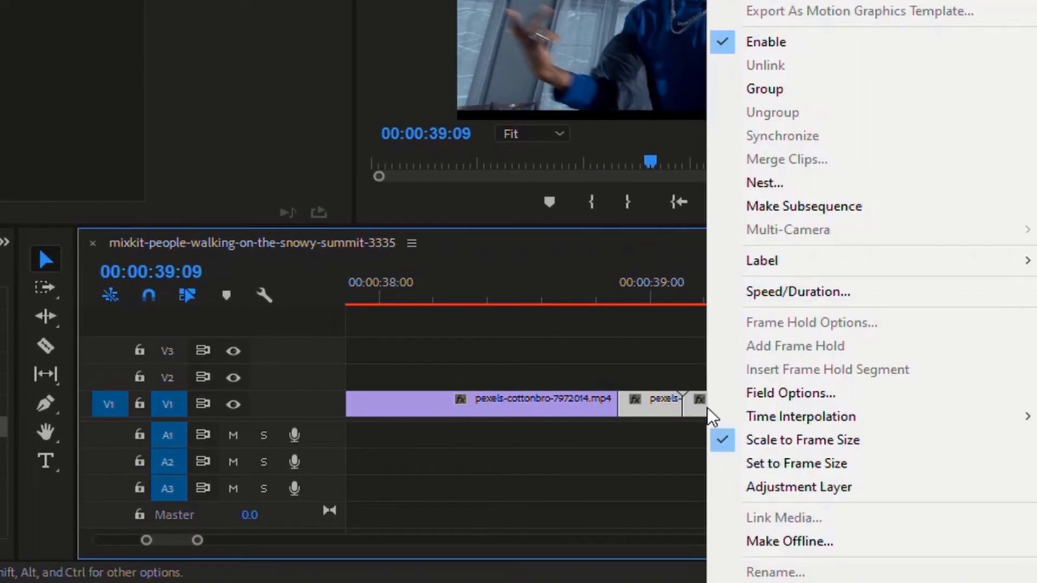
click(802, 183)
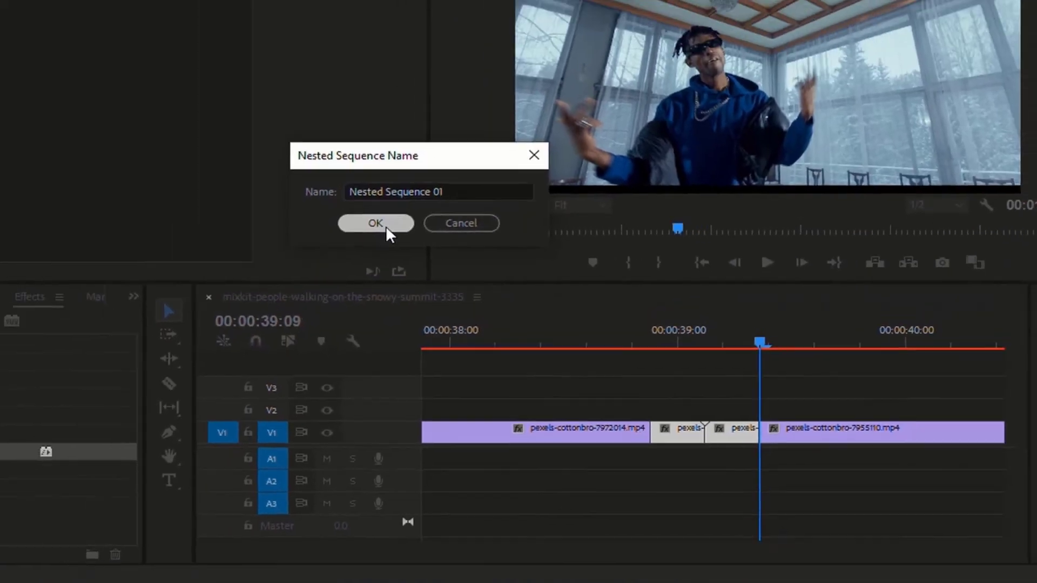
click(386, 226)
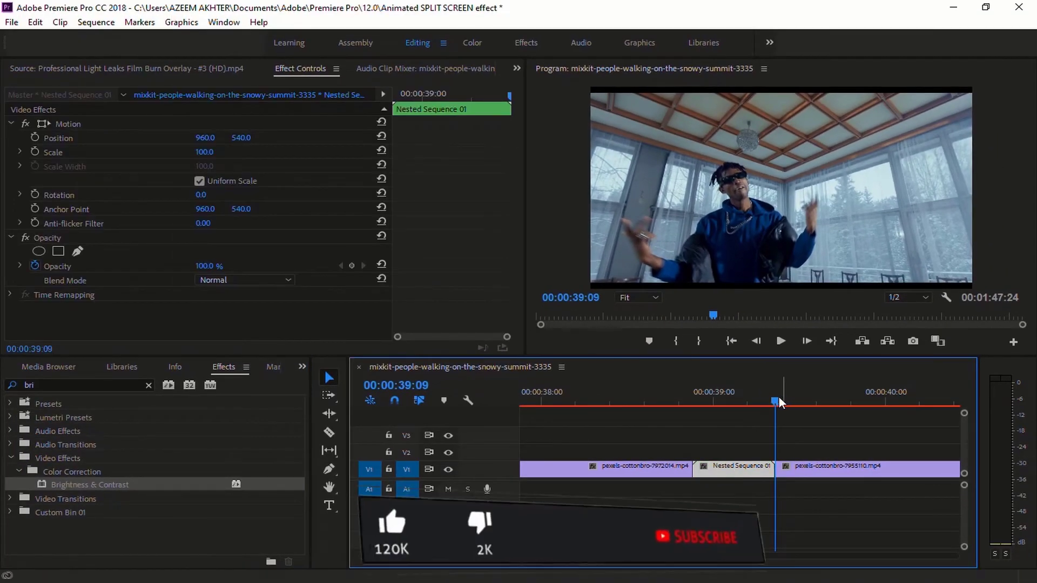
drag(779, 403, 697, 420)
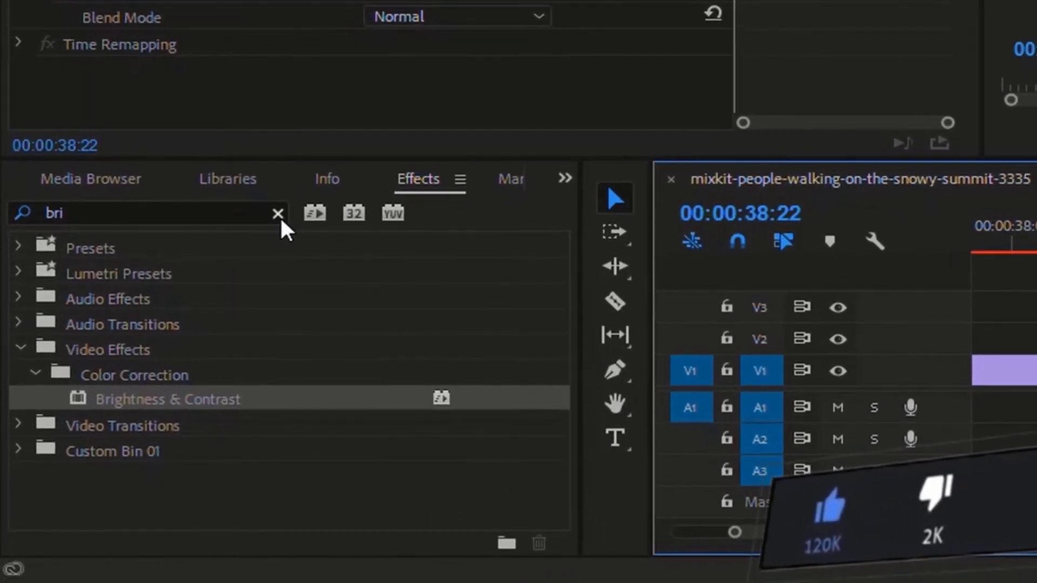
- Search effects for 'fast', apply Fast Blur to Nested Sequence 01, and show its Effect Controls
click(149, 385)
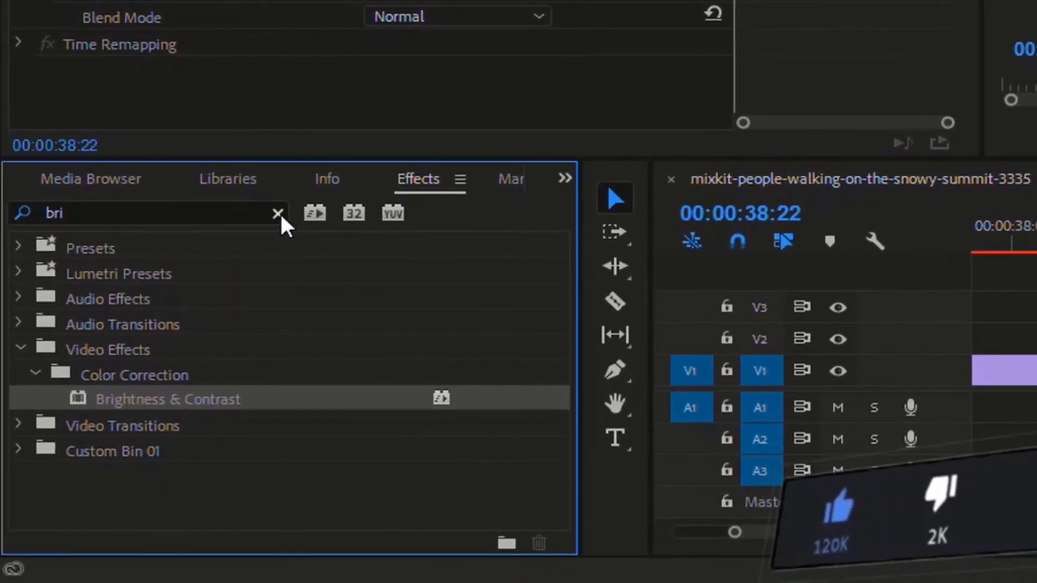
click(278, 214)
text(fast)
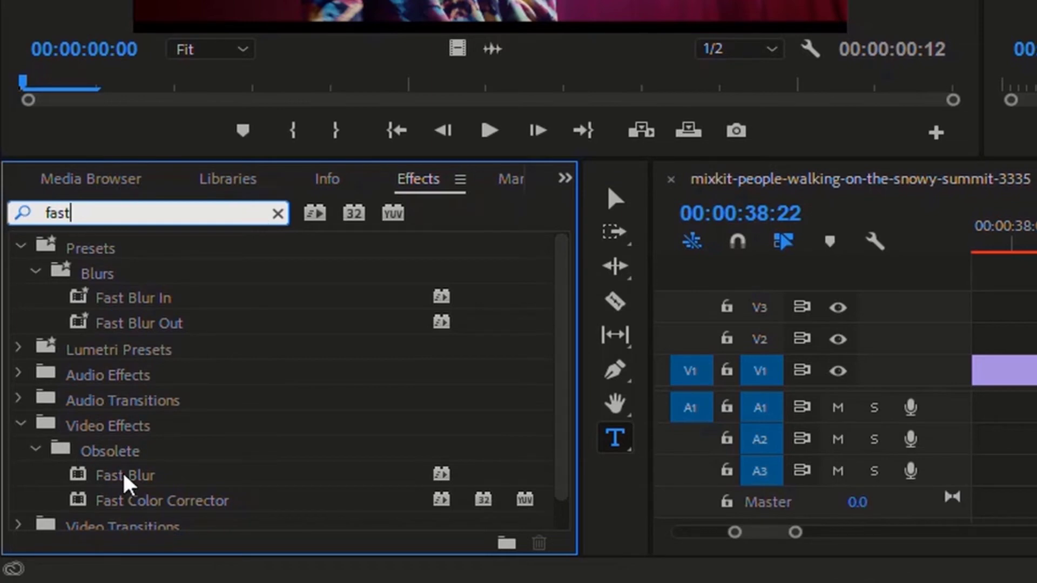
drag(128, 483, 727, 478)
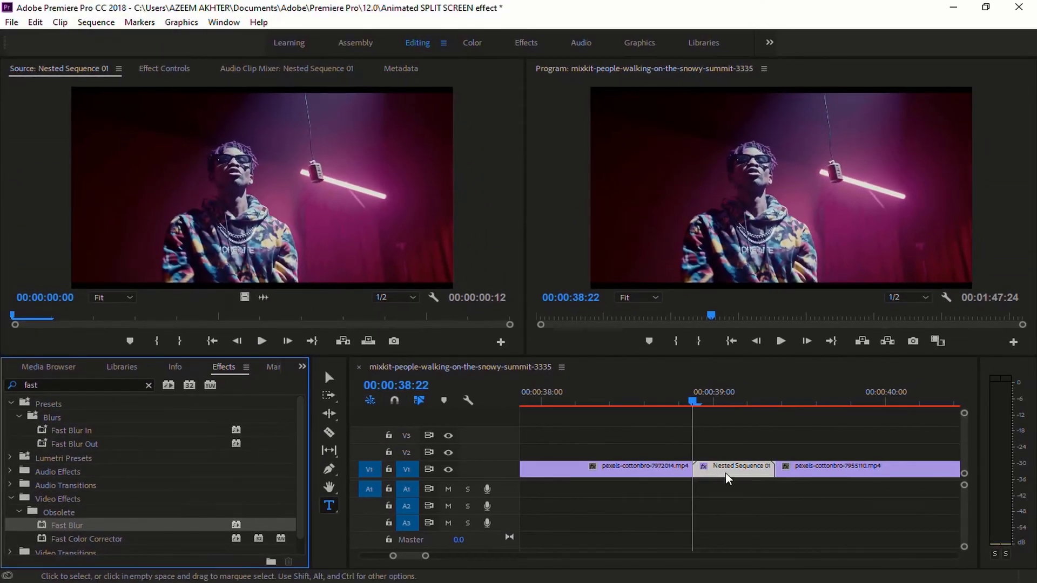
click(733, 401)
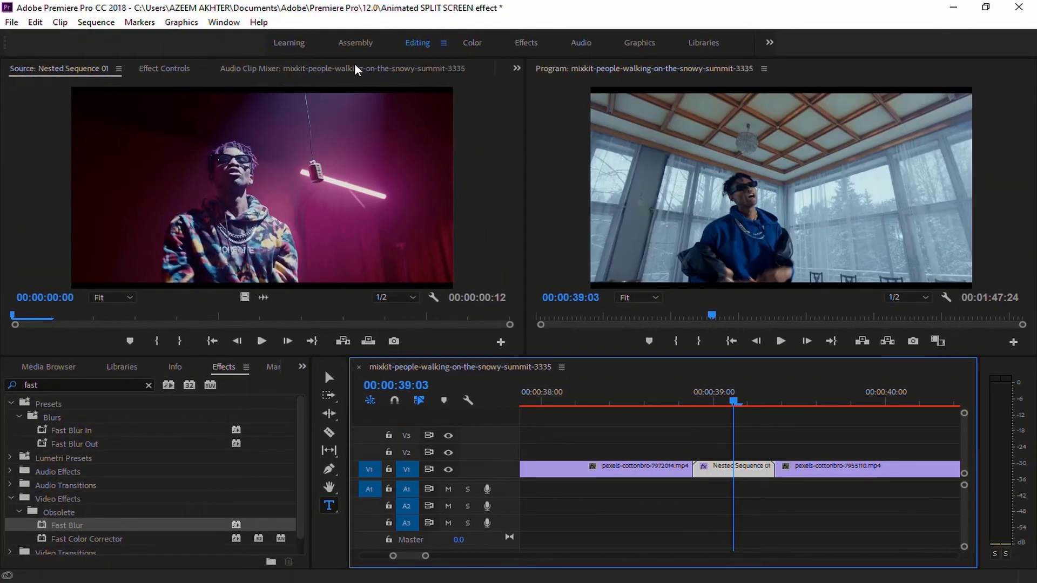
click(142, 71)
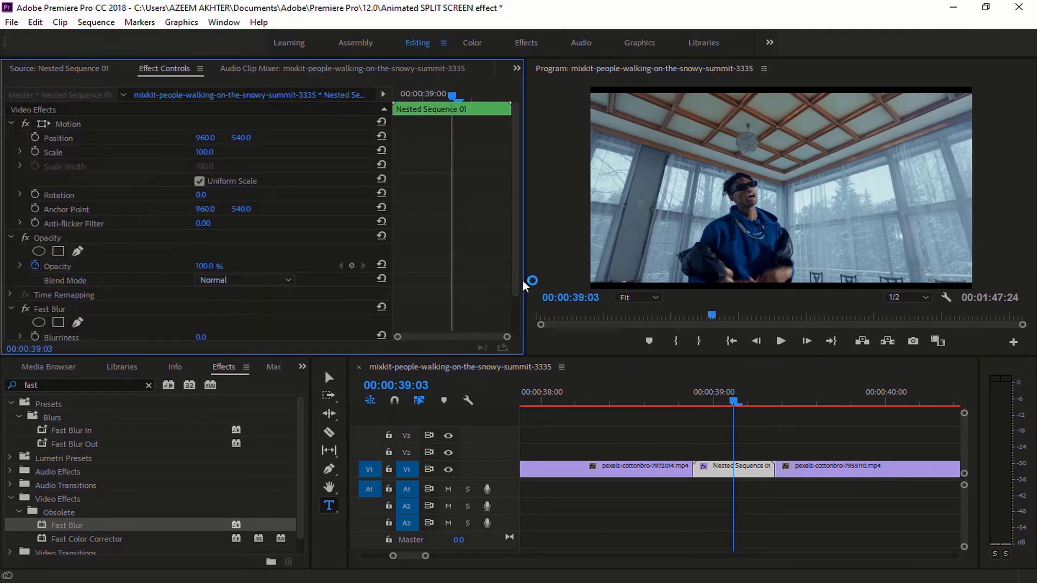
- Turn on keyframing for Fast Blur Blurriness and set it to 215
scroll(8, 301, down, 3)
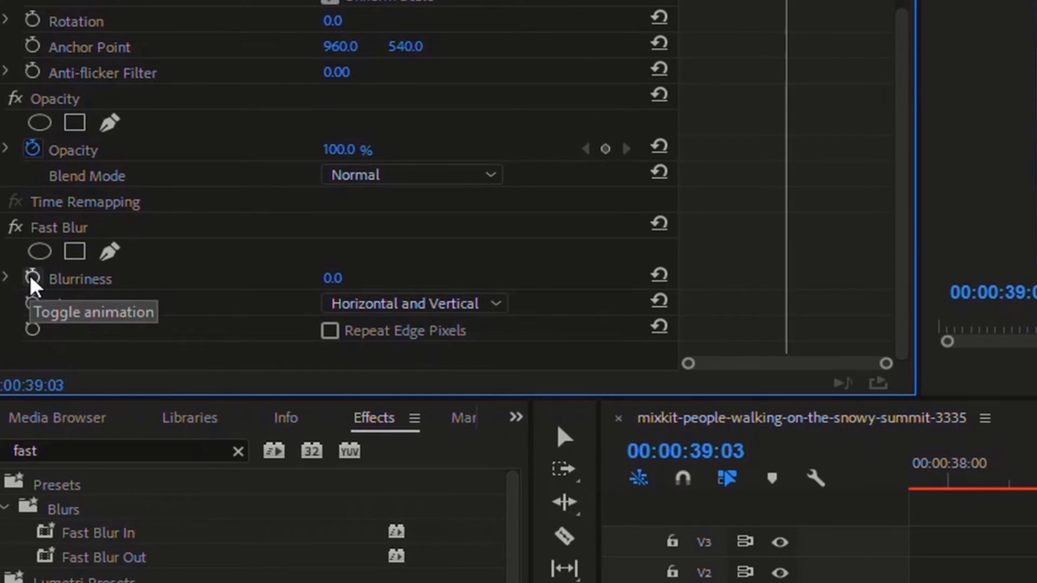
click(31, 279)
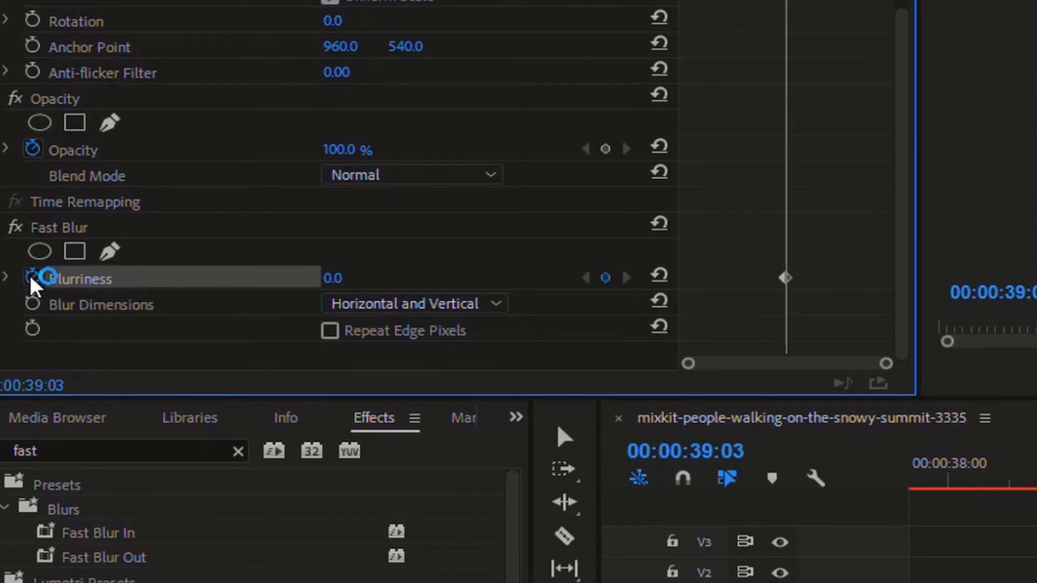
click(343, 278)
text(63)
key(Return)
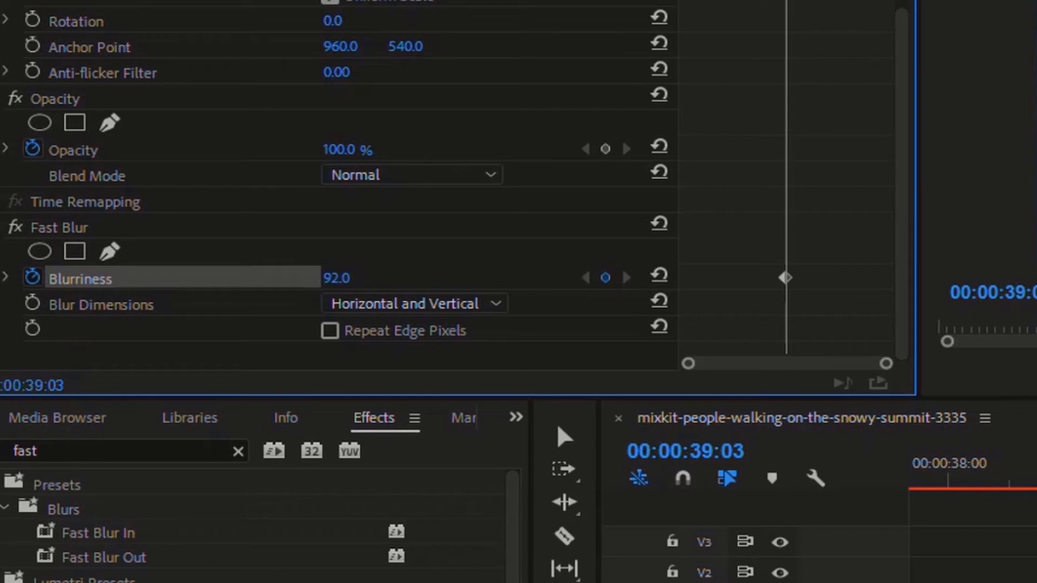
drag(337, 278, 403, 279)
- Enable Repeat Edge Pixels and set Blur Dimensions to Horizontal
click(330, 331)
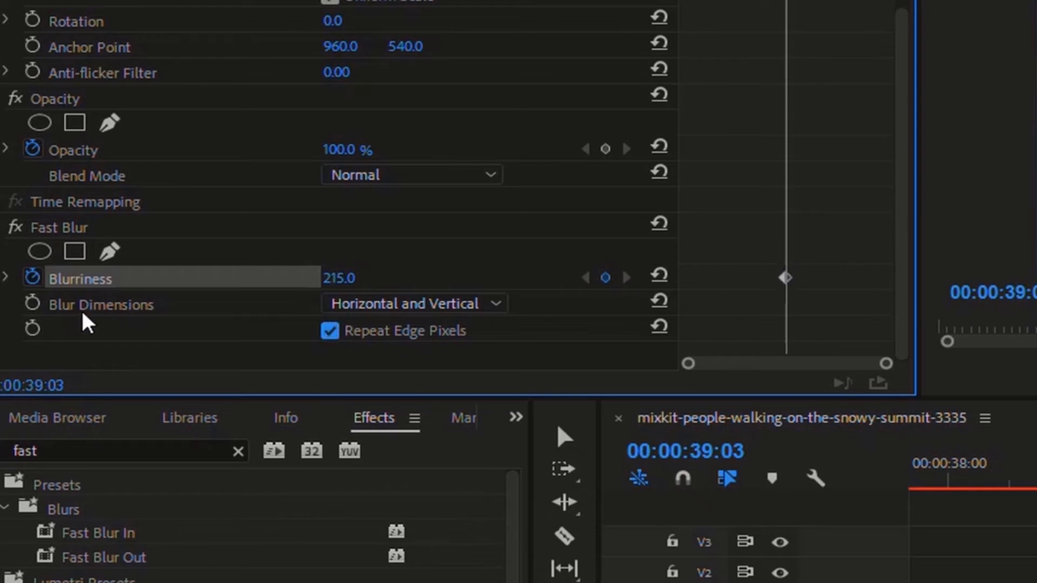
click(497, 305)
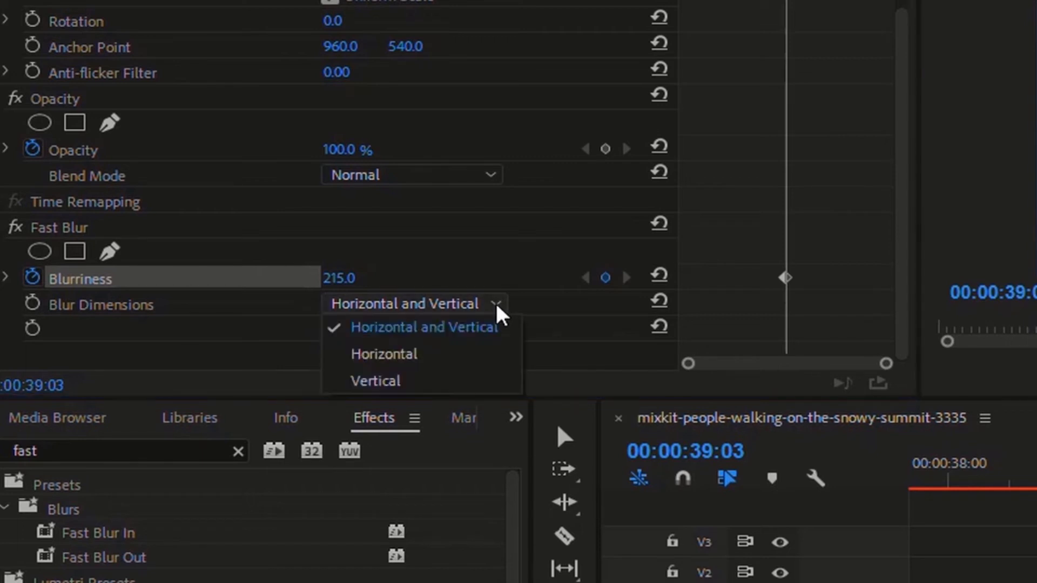
click(418, 357)
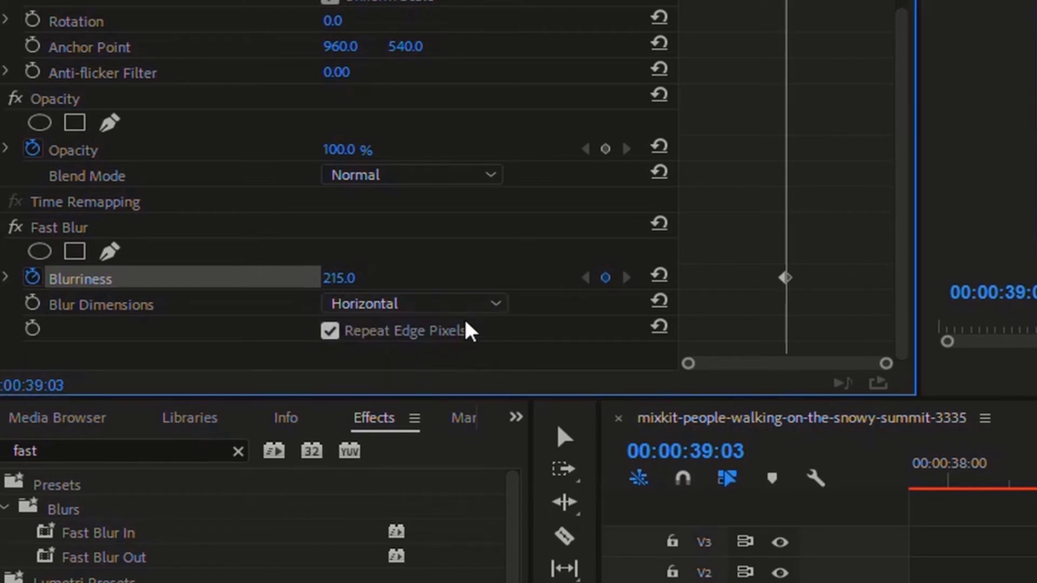
click(493, 305)
click(438, 380)
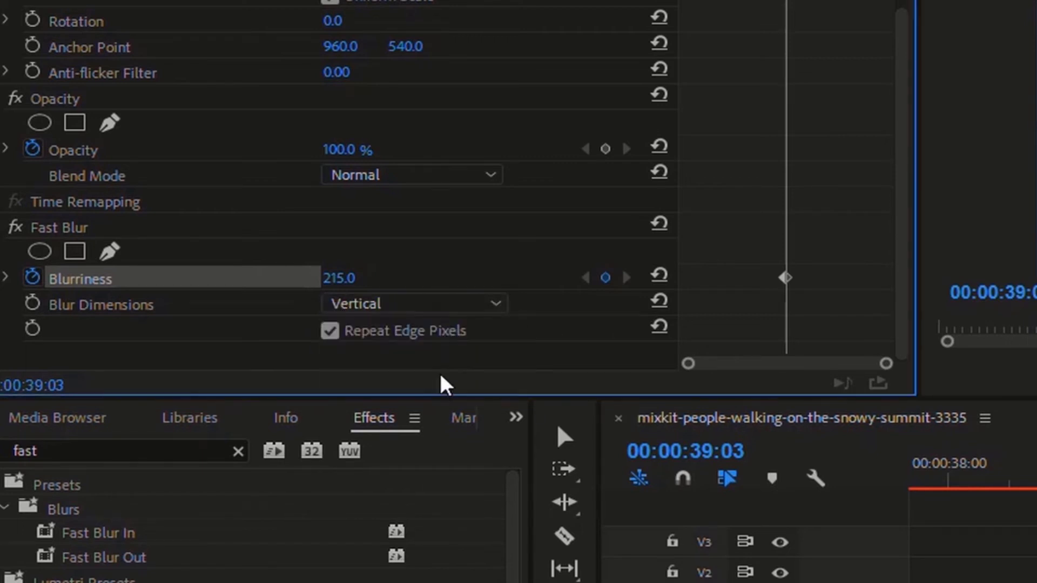
click(494, 307)
click(411, 357)
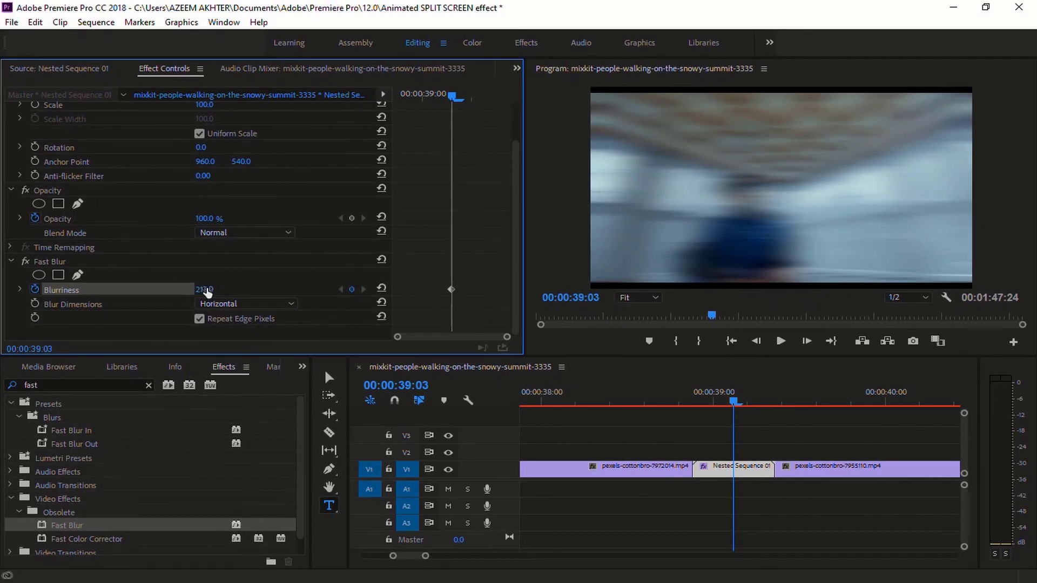
text(202)
- Raise the peak Blurriness and add 0-blur keyframes at 00:00:38:22 and 00:00:39:09
mouse_move(204, 289)
mouse_down()
mouse_move(173, 289)
mouse_move(227, 289)
mouse_up()
drag(444, 96, 398, 97)
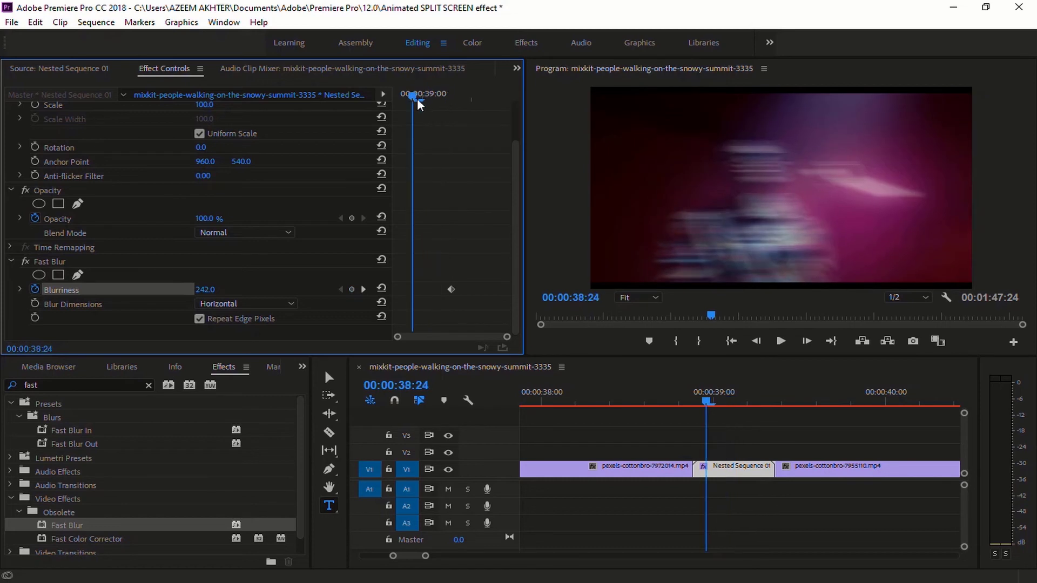
click(382, 289)
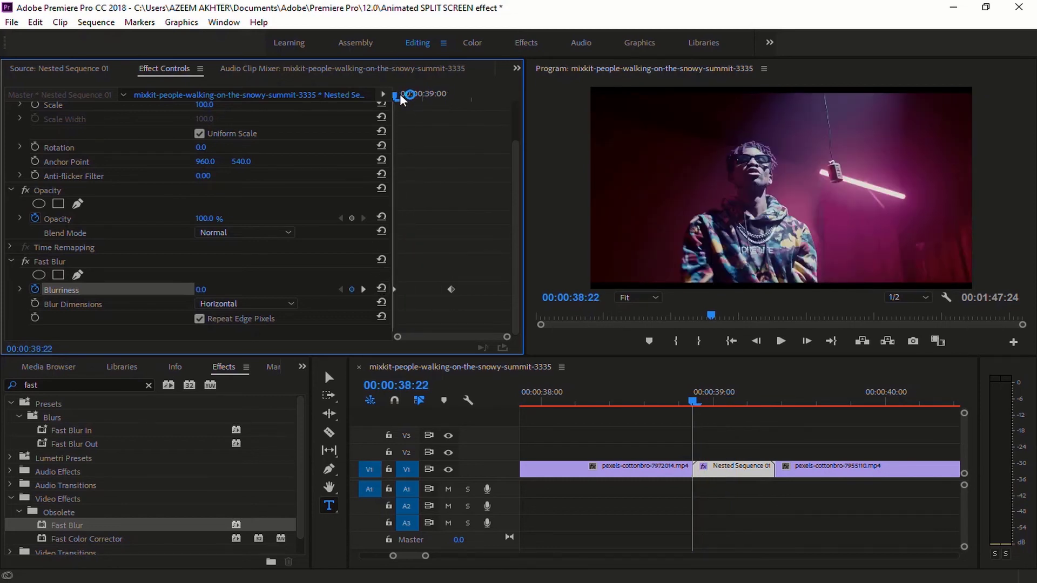
drag(398, 96, 508, 100)
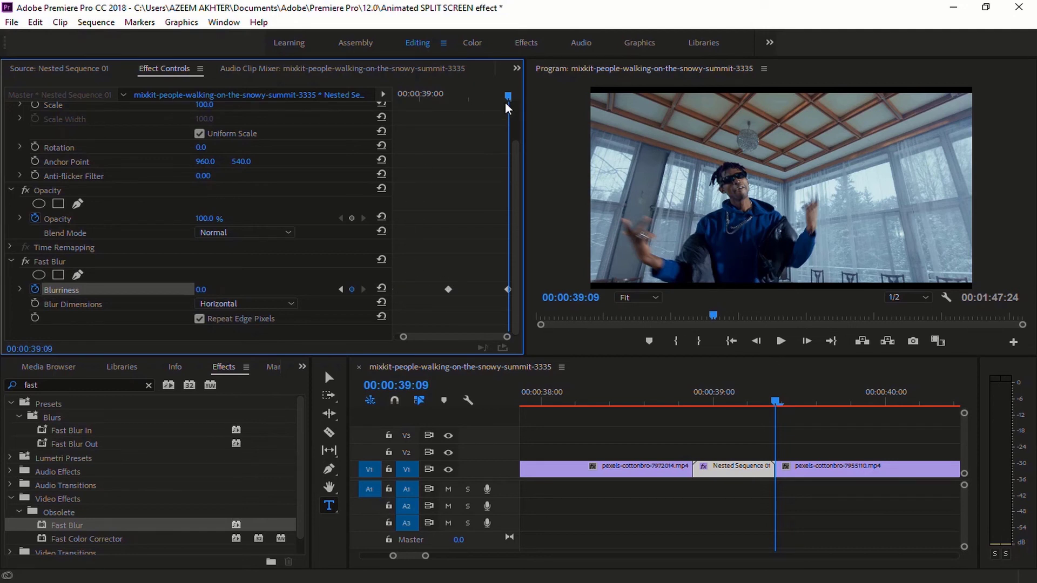
- Scrub the playhead through the nested clip to preview the blur transition
drag(503, 98, 398, 97)
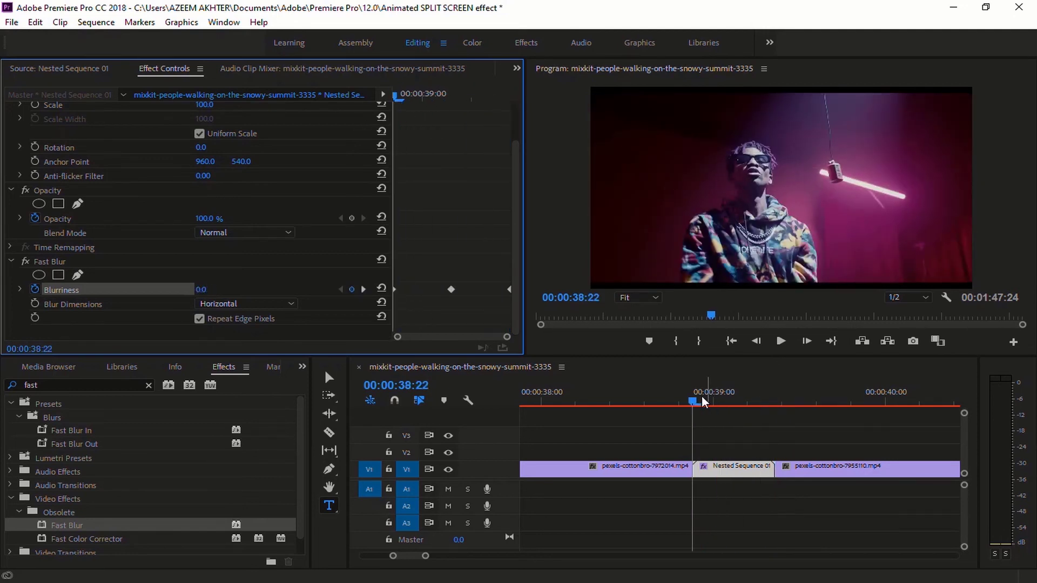
drag(694, 405, 680, 405)
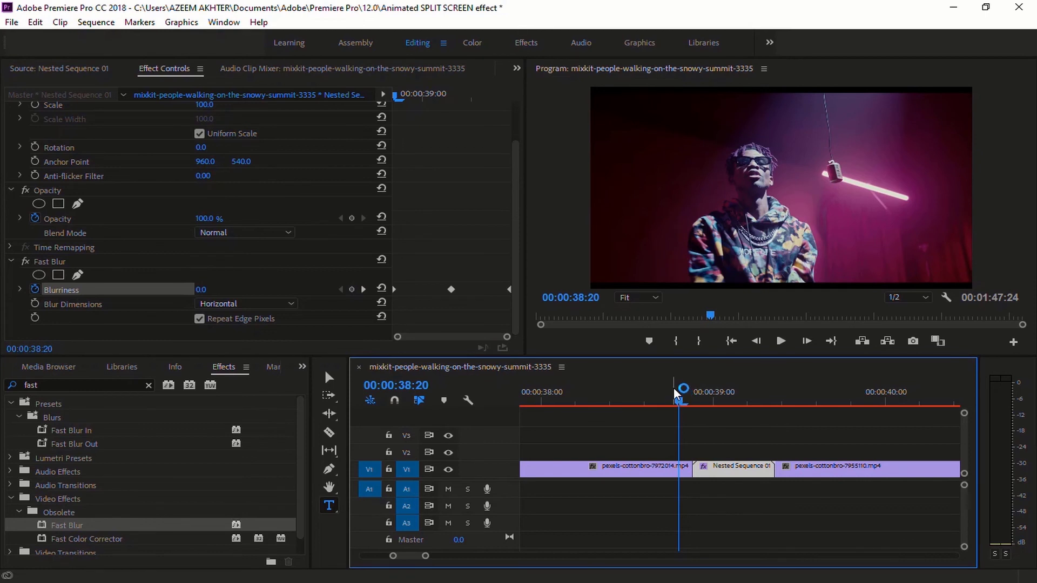
mouse_move(677, 389)
mouse_down()
mouse_move(854, 404)
mouse_move(659, 414)
mouse_up()
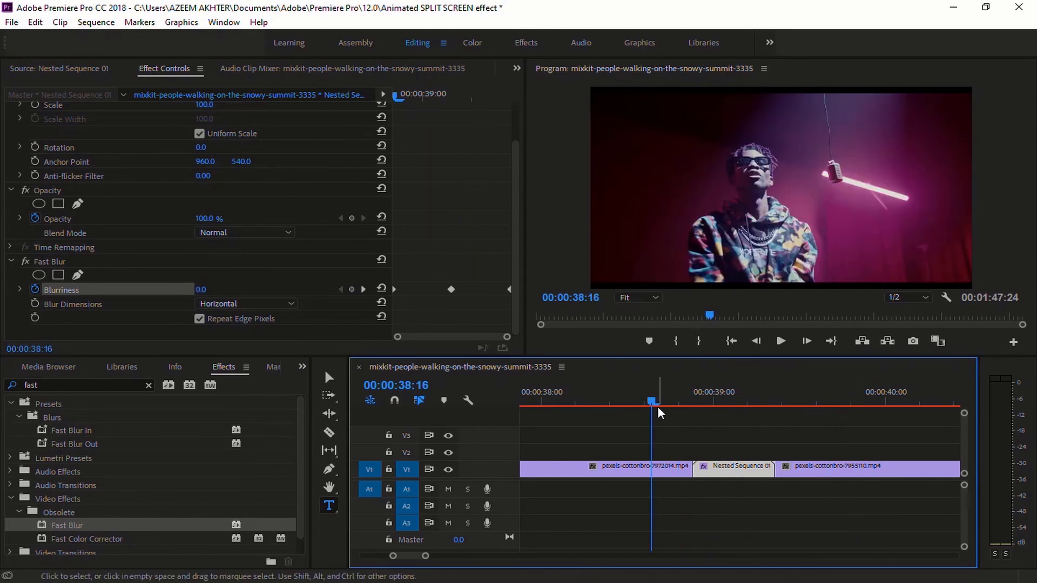
key(ctrl+grave)
key(space)
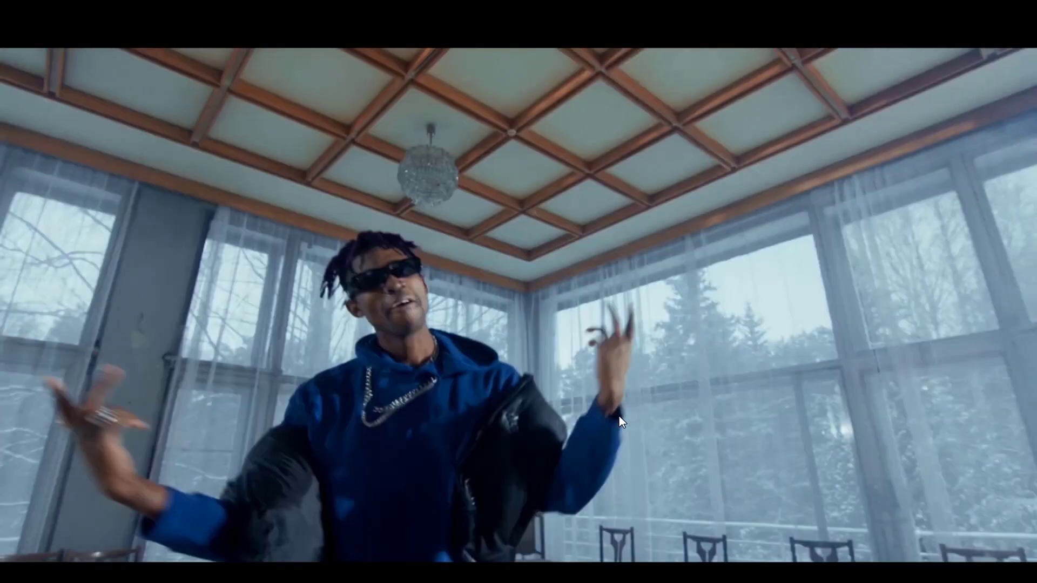
key(space)
key(ctrl+grave)
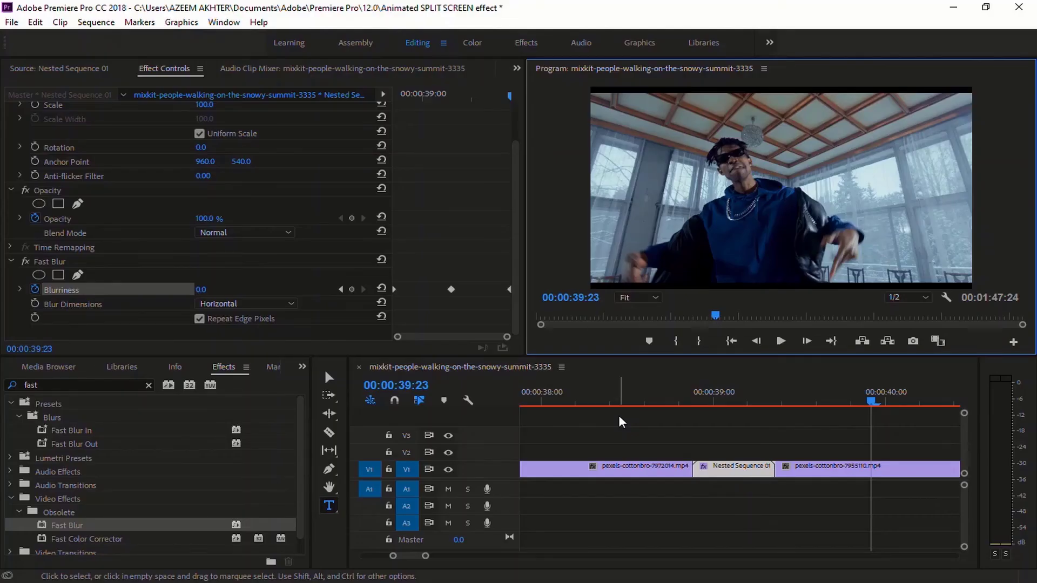
mouse_move(621, 422)
mouse_down()
mouse_move(609, 426)
mouse_move(650, 421)
mouse_up()
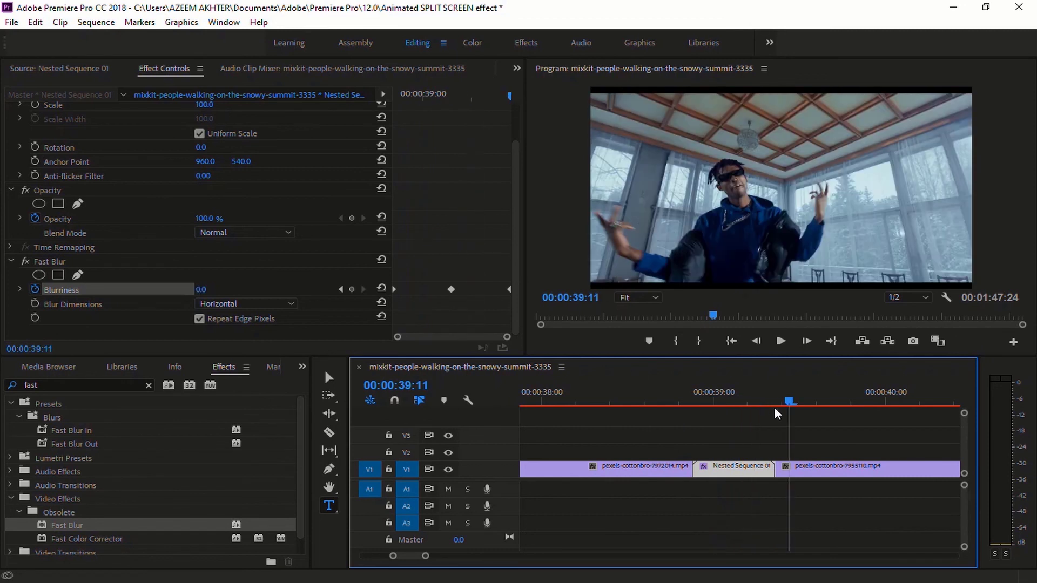